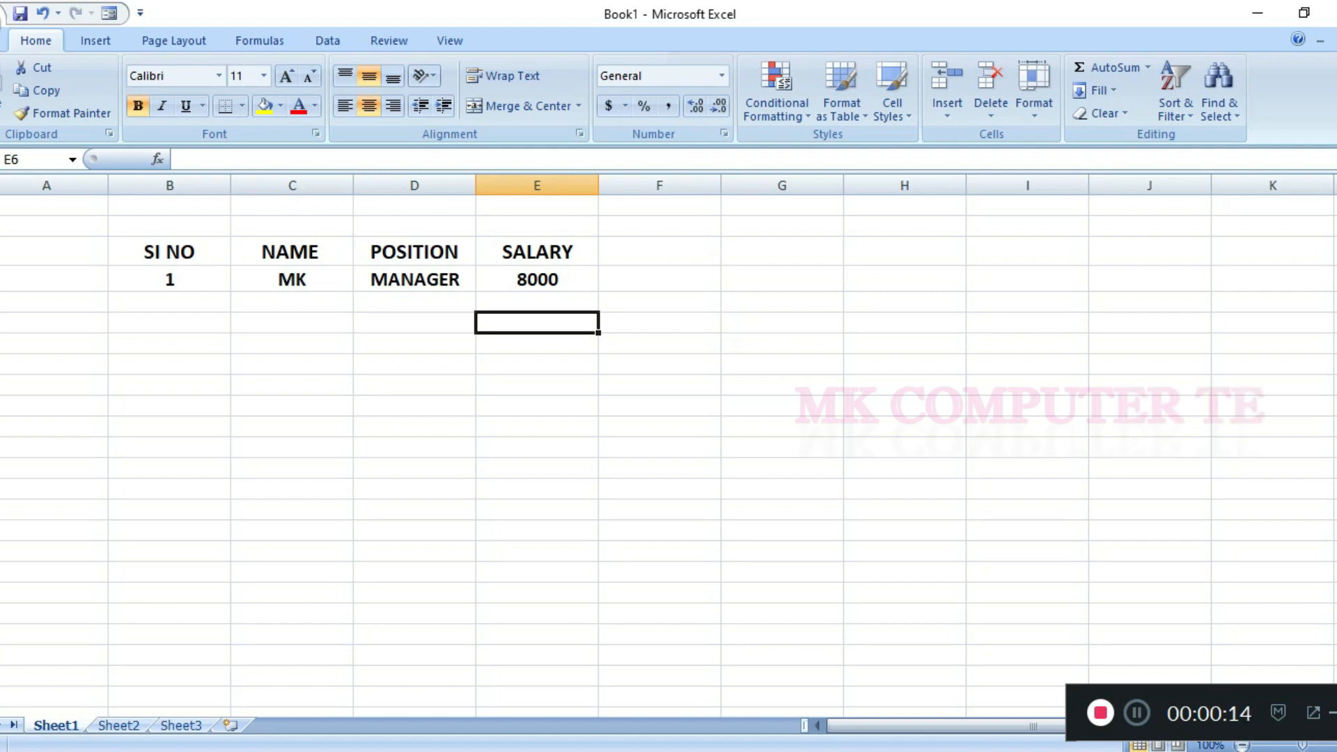
pyautogui.click(170, 279)
pyautogui.click(170, 251)
pyautogui.click(292, 251)
pyautogui.click(170, 252)
pyautogui.click(292, 251)
pyautogui.click(415, 251)
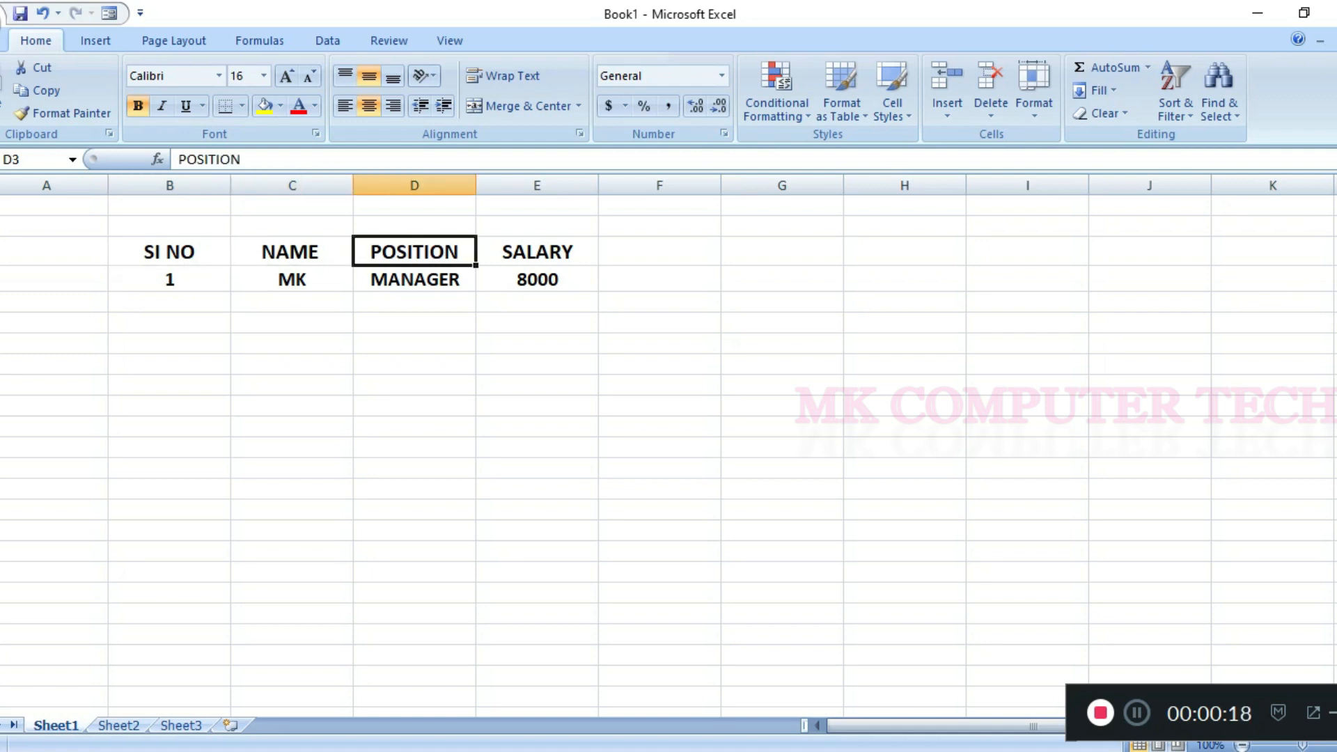
pyautogui.click(537, 252)
pyautogui.click(659, 252)
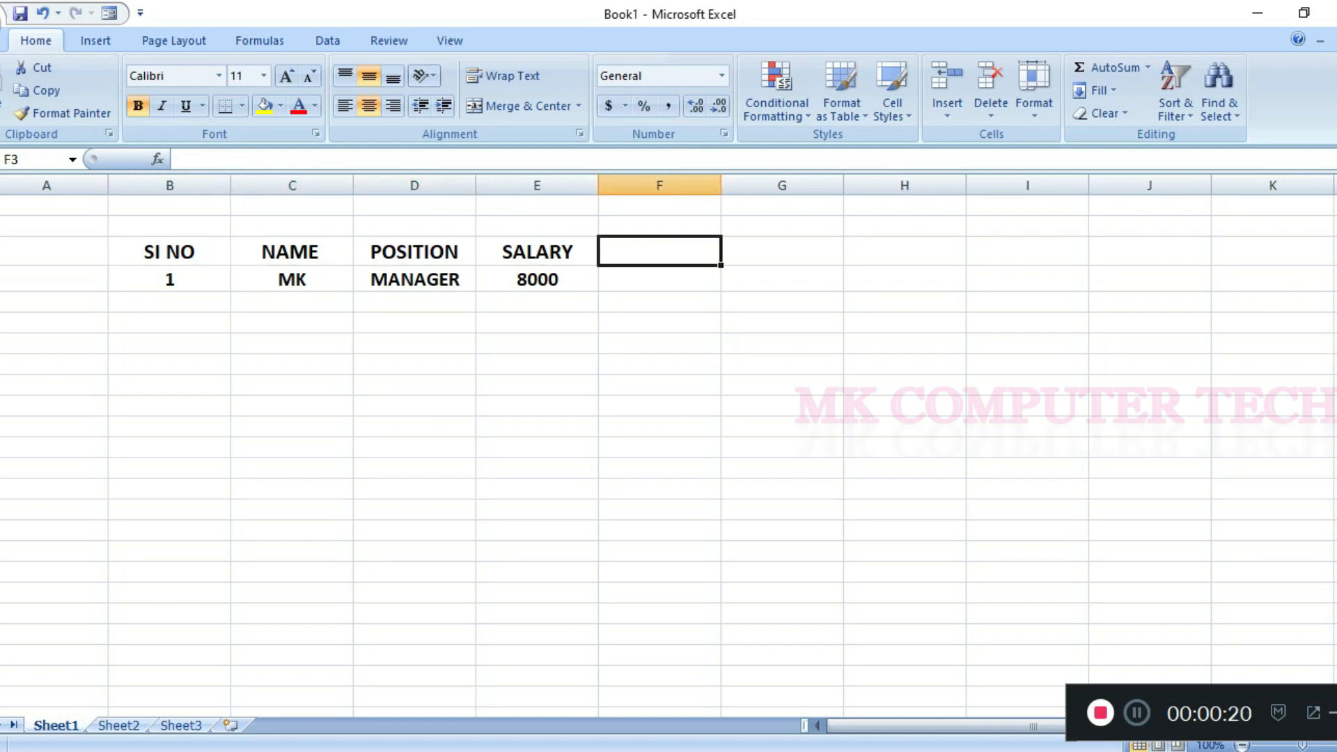
pyautogui.write('NA')
pyautogui.press('BackSpace')
pyautogui.press('BackSpace')
pyautogui.press('Left')
pyautogui.press('Left')
pyautogui.press('Left')
pyautogui.press('Left')
pyautogui.press('Left')
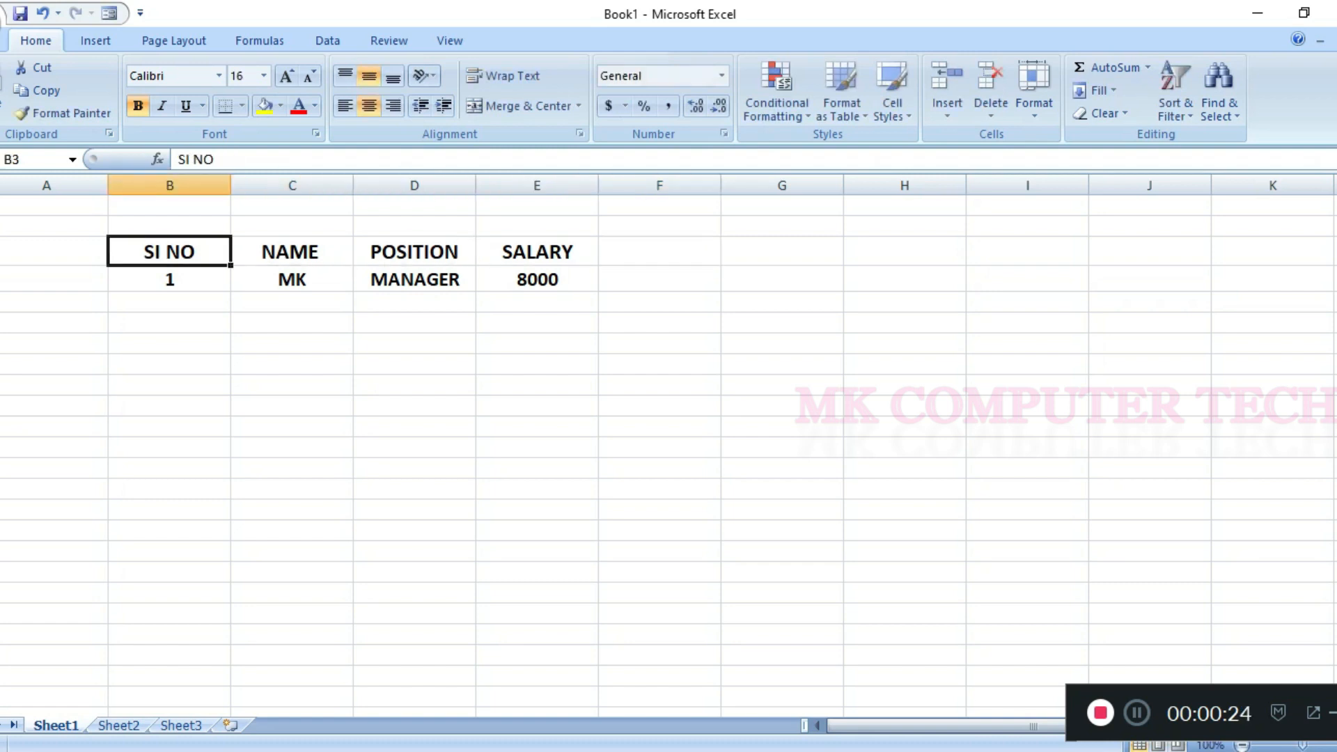
pyautogui.press('Right')
pyautogui.press('Down')
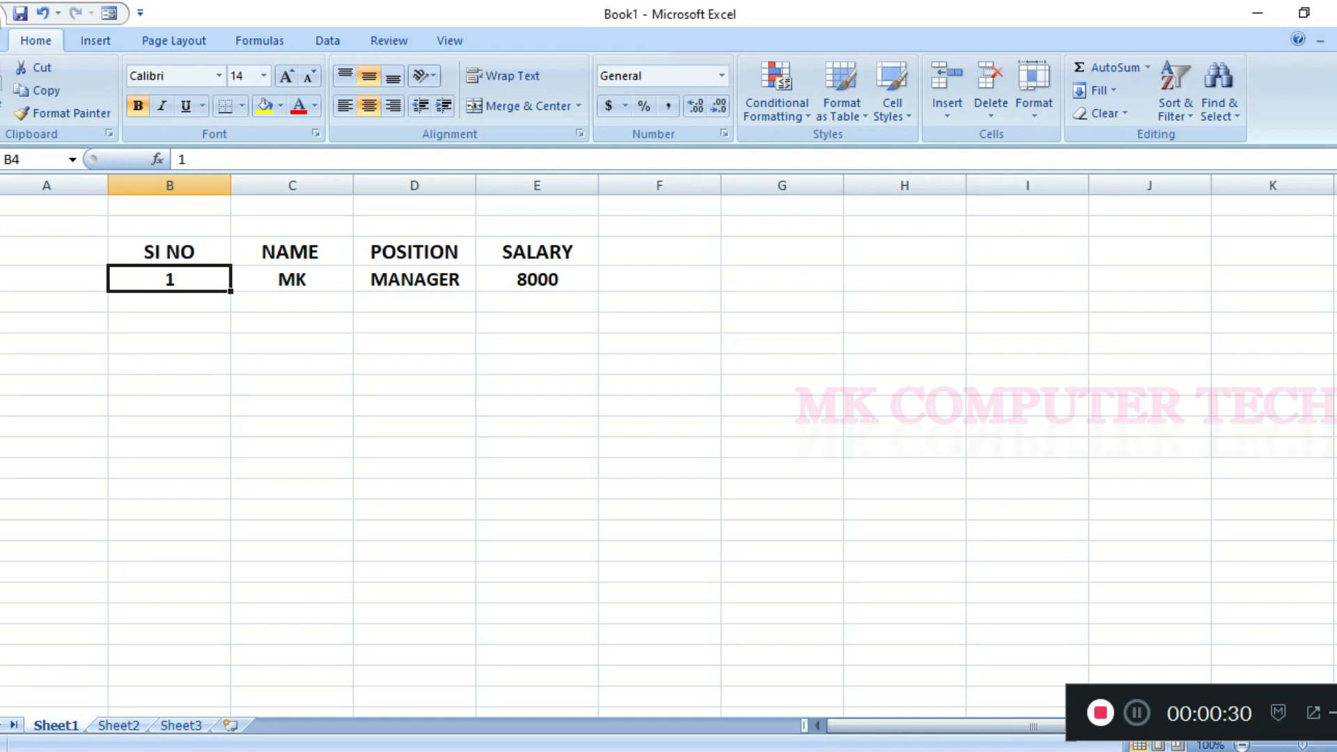
pyautogui.click(170, 302)
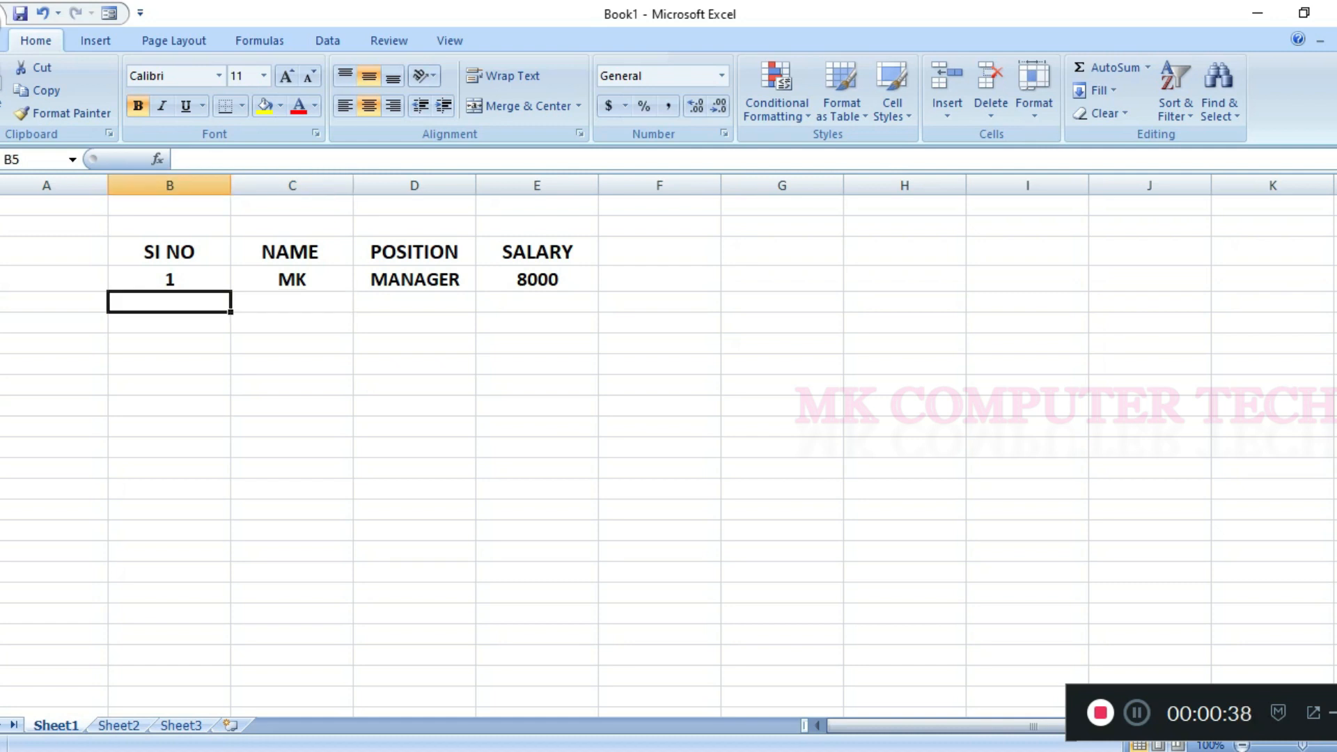
pyautogui.write('2')
pyautogui.press('Right')
pyautogui.press('Right')
pyautogui.write('8')
pyautogui.press('BackSpace')
pyautogui.press('Left')
pyautogui.press('Right')
pyautogui.press('Right')
pyautogui.press('Right')
pyautogui.press('Left')
pyautogui.press('Left')
pyautogui.press('Left')
pyautogui.press('Left')
pyautogui.press('Left')
pyautogui.press('Right')
pyautogui.press('Delete')
# Step: Enter a second record in row 5 with serial number 2, the employee's name, position HR and salary 10000
pyautogui.write('2')
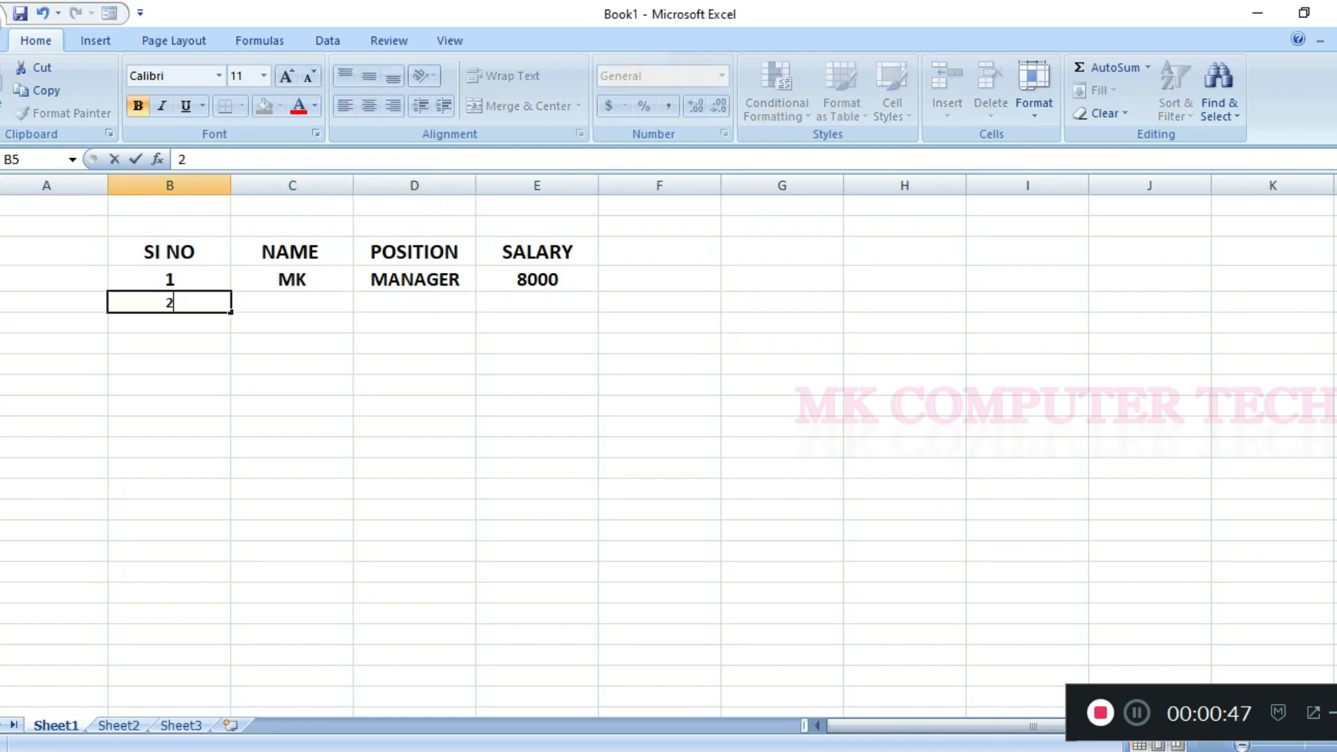
pyautogui.press('Right')
pyautogui.write('KUMAR')
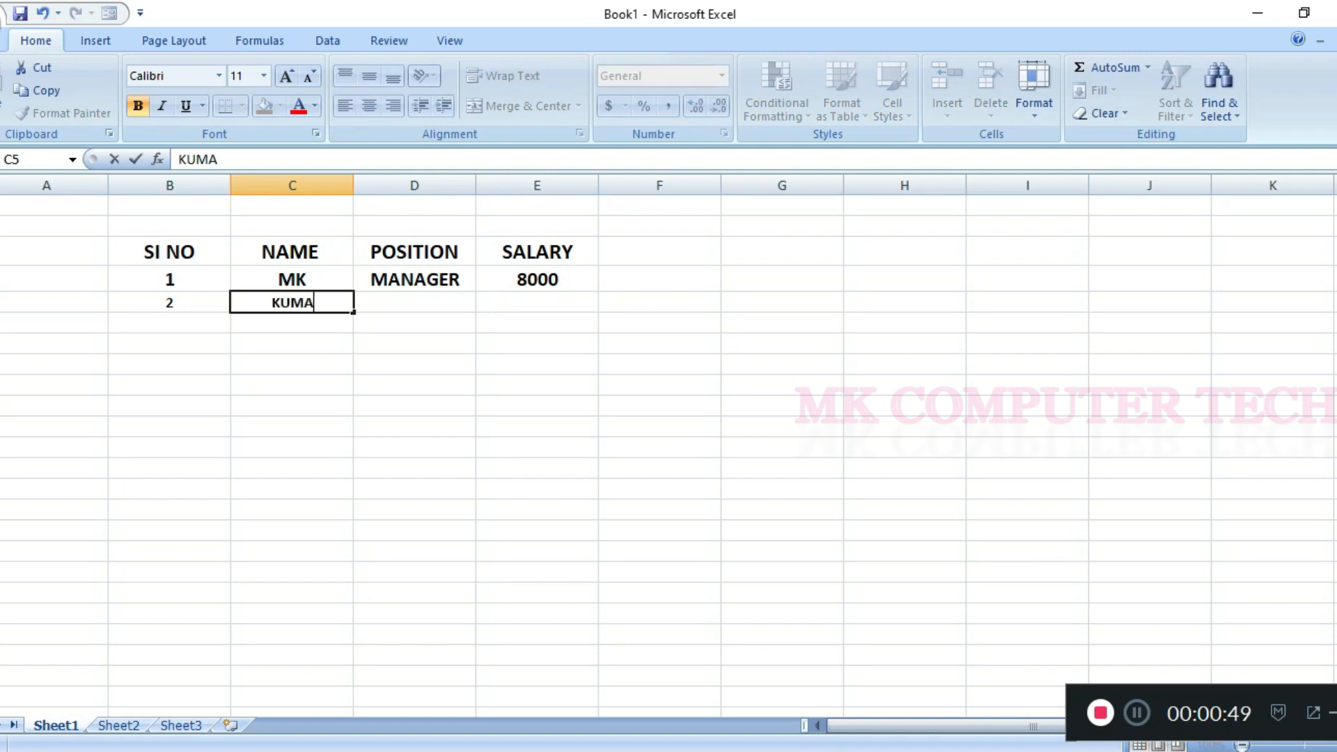
pyautogui.press('Right')
pyautogui.write('HR')
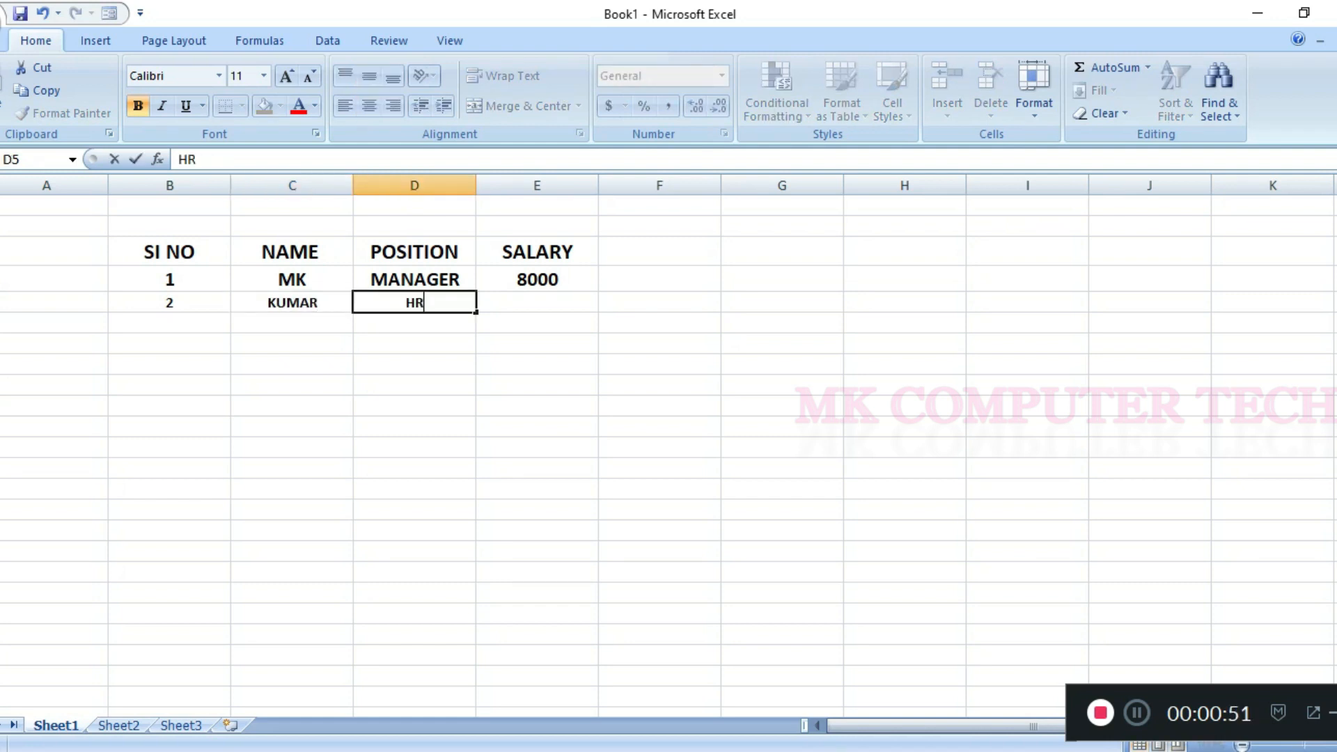
pyautogui.press('Right')
pyautogui.write('10000')
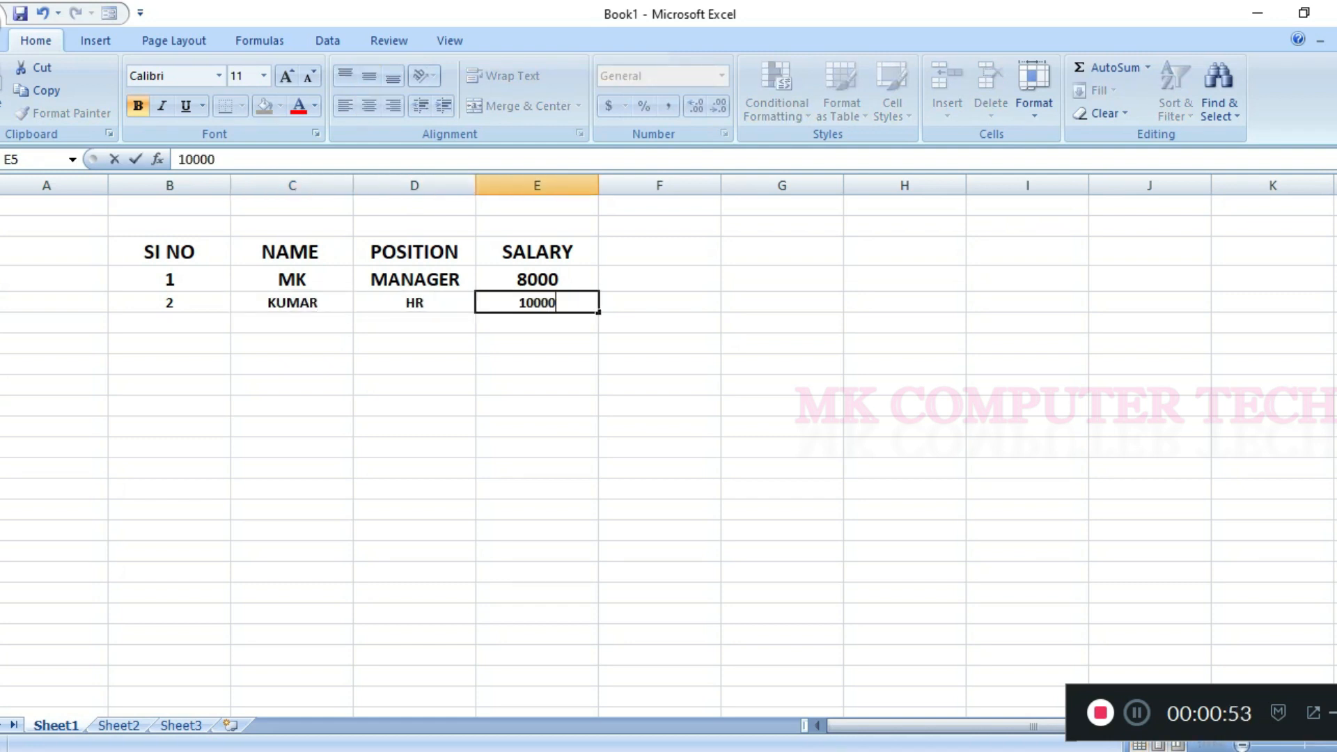
pyautogui.click(292, 323)
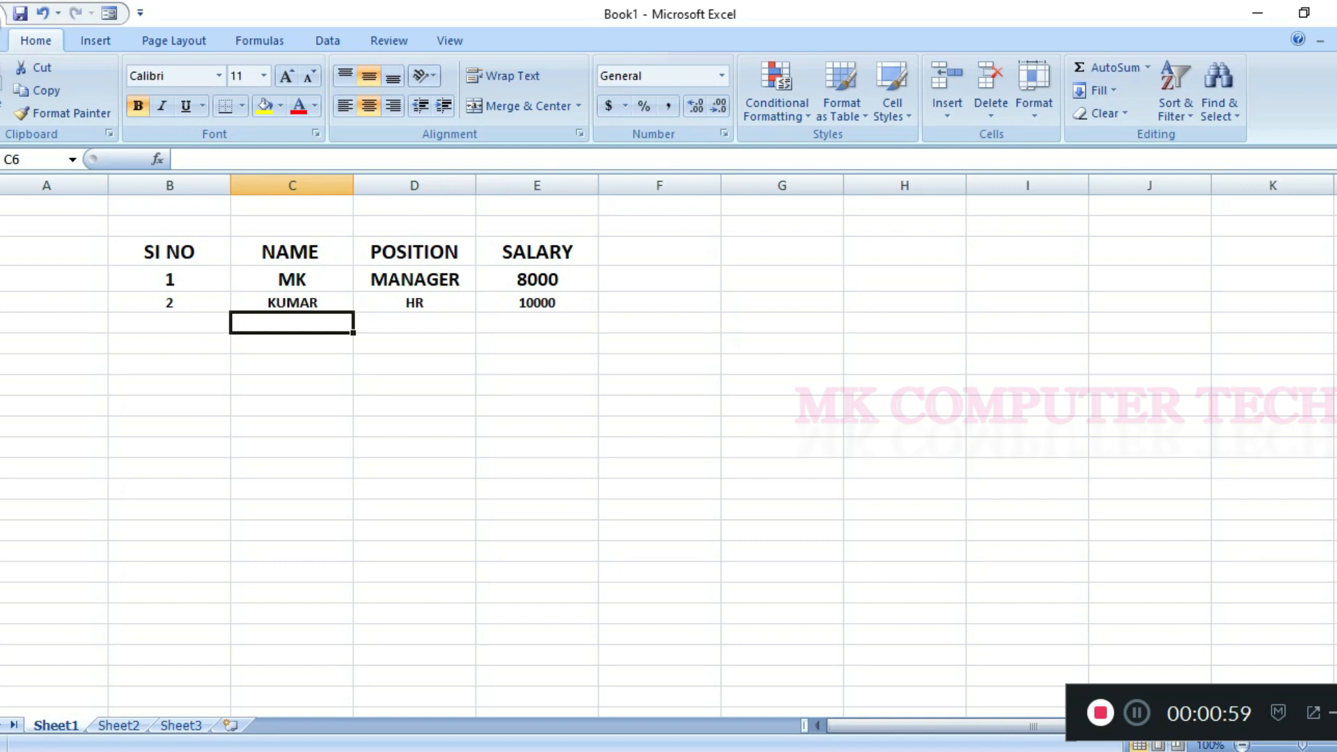
# Step: Undo all four entries of the second record in row 5
pyautogui.hotkey('ctrl', 'z')
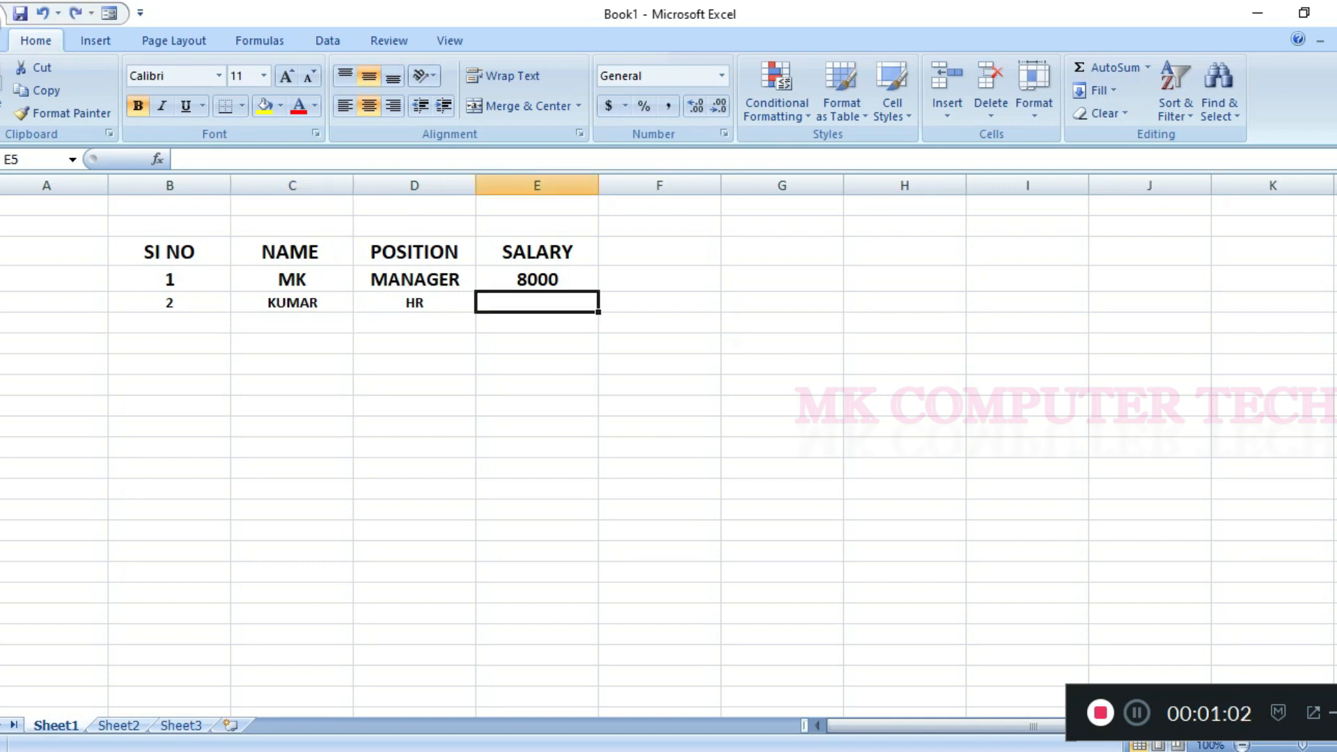
pyautogui.hotkey('ctrl', 'z')
pyautogui.hotkey('ctrl', 'z')
pyautogui.hotkey('ctrl', 'z')
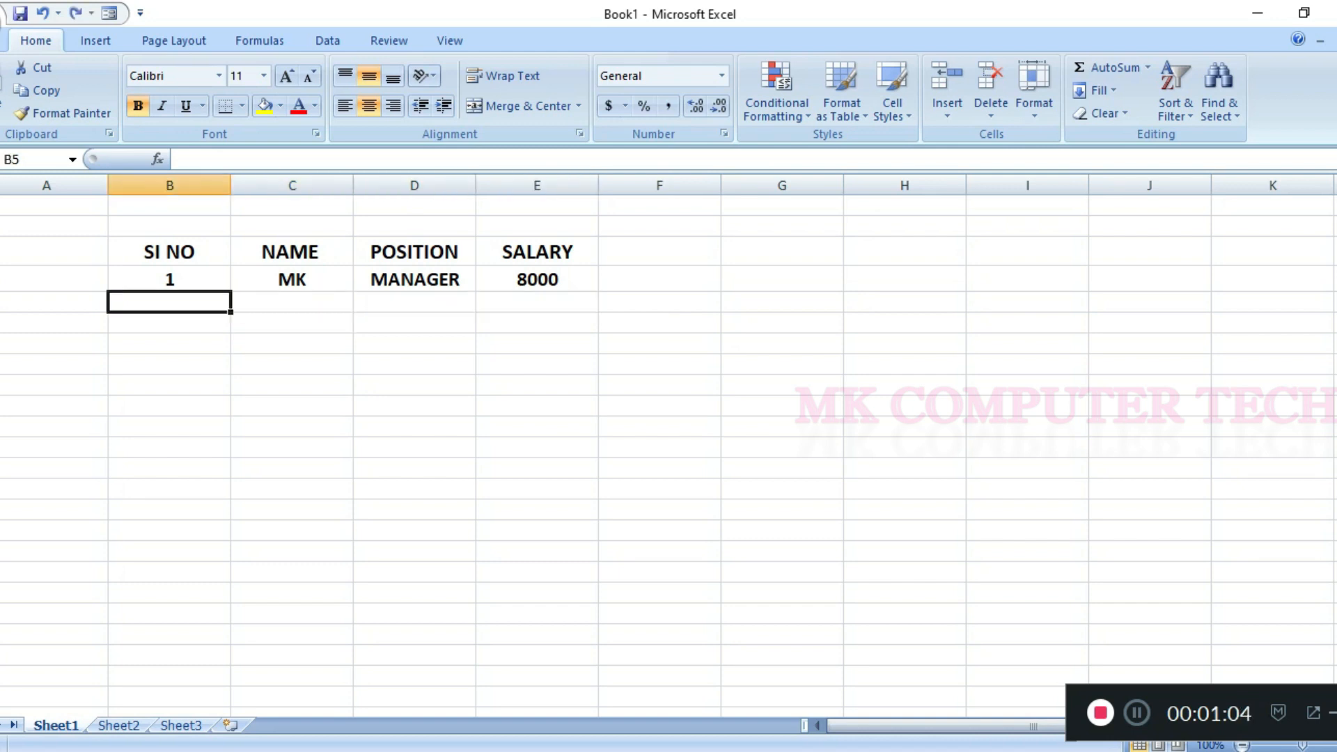
# Step: Convert the range B3:E4 into a table with headers and apply the orange banded table style
pyautogui.click(170, 251)
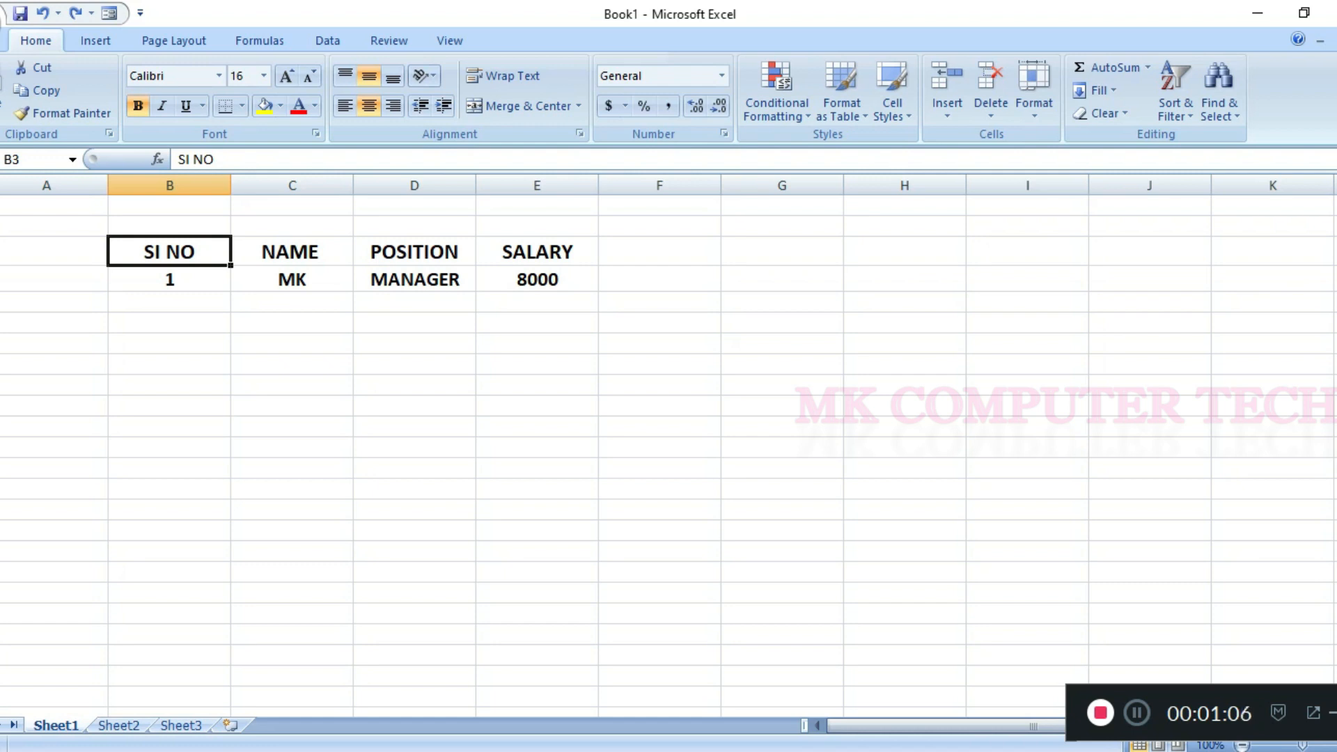
pyautogui.click(660, 302)
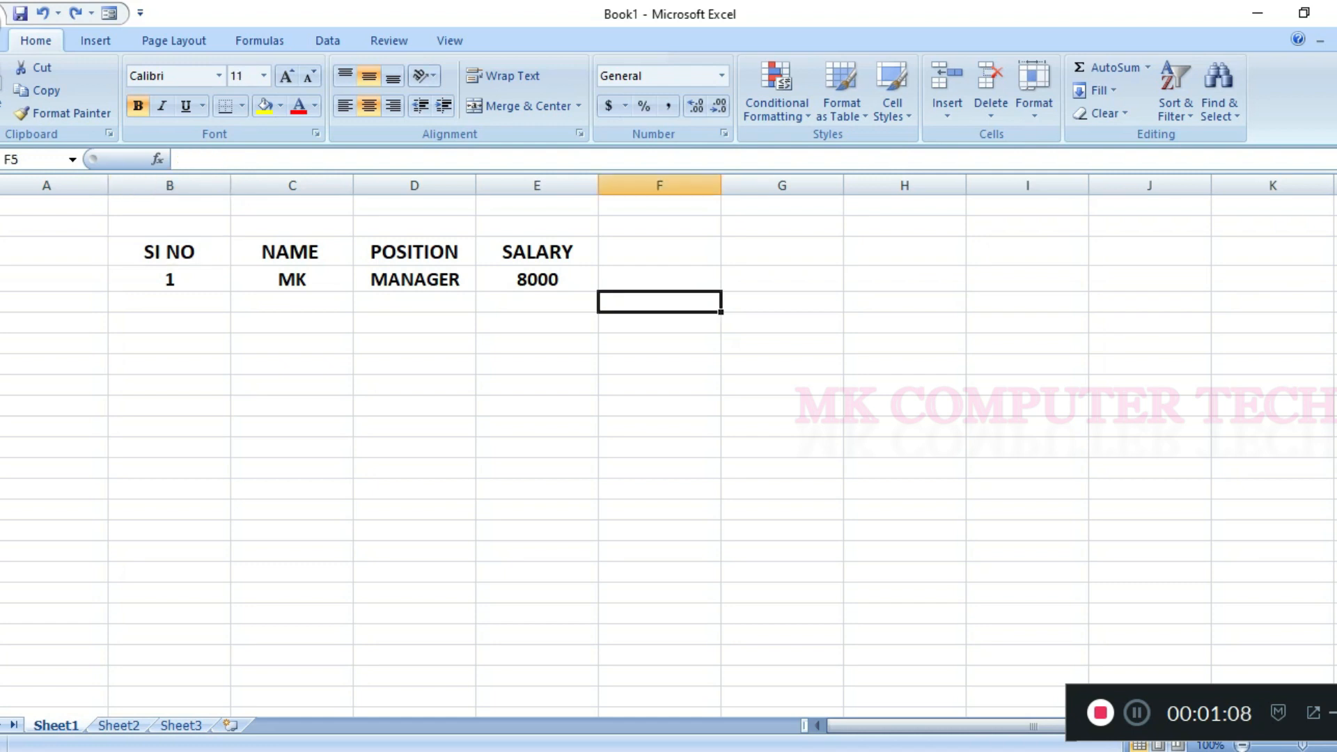
pyautogui.moveTo(169, 251); pyautogui.dragTo(536, 279)
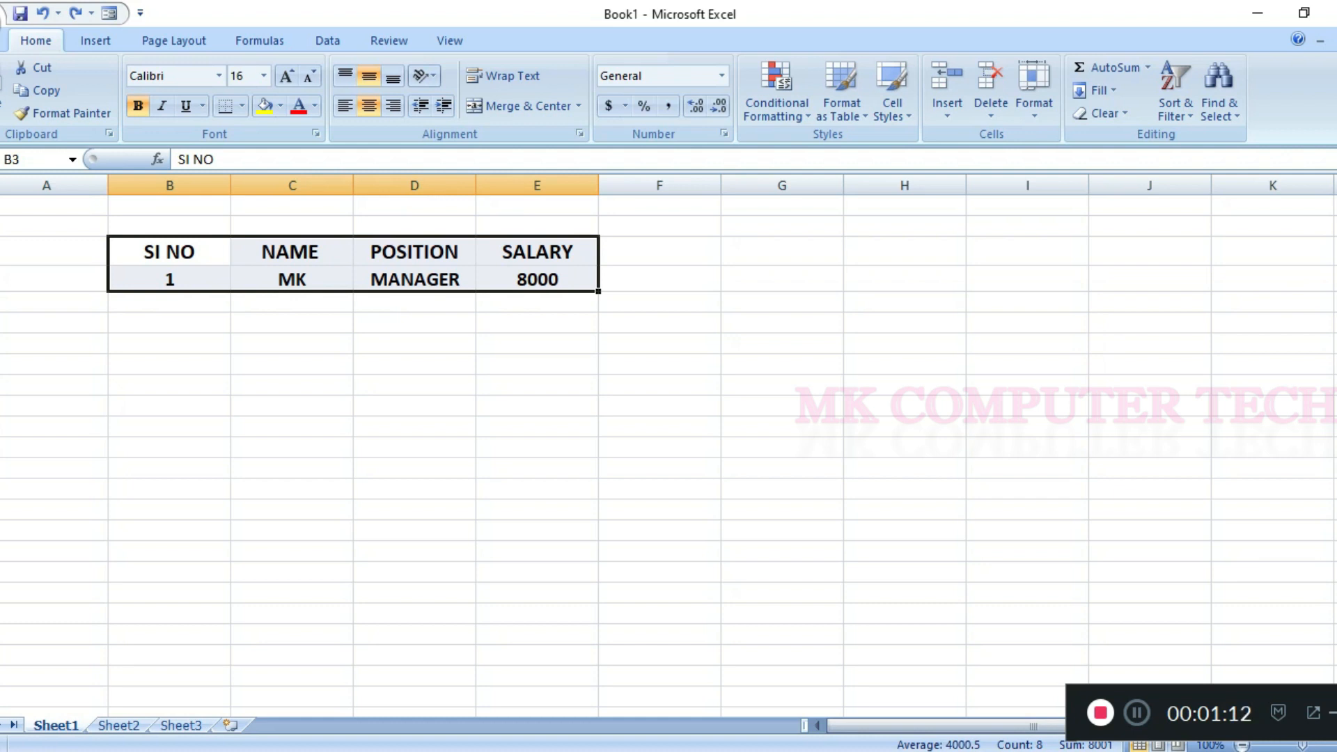
pyautogui.hotkey('ctrl', 't')
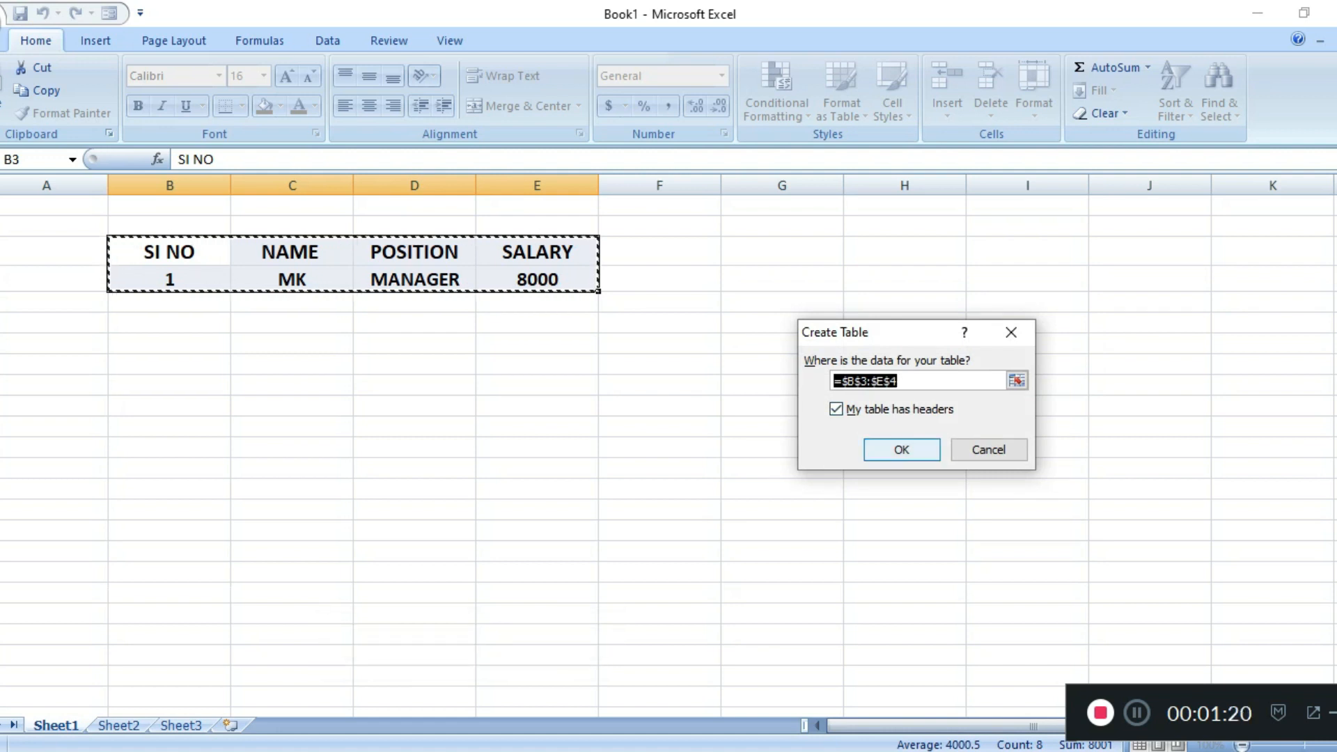
pyautogui.press('Return')
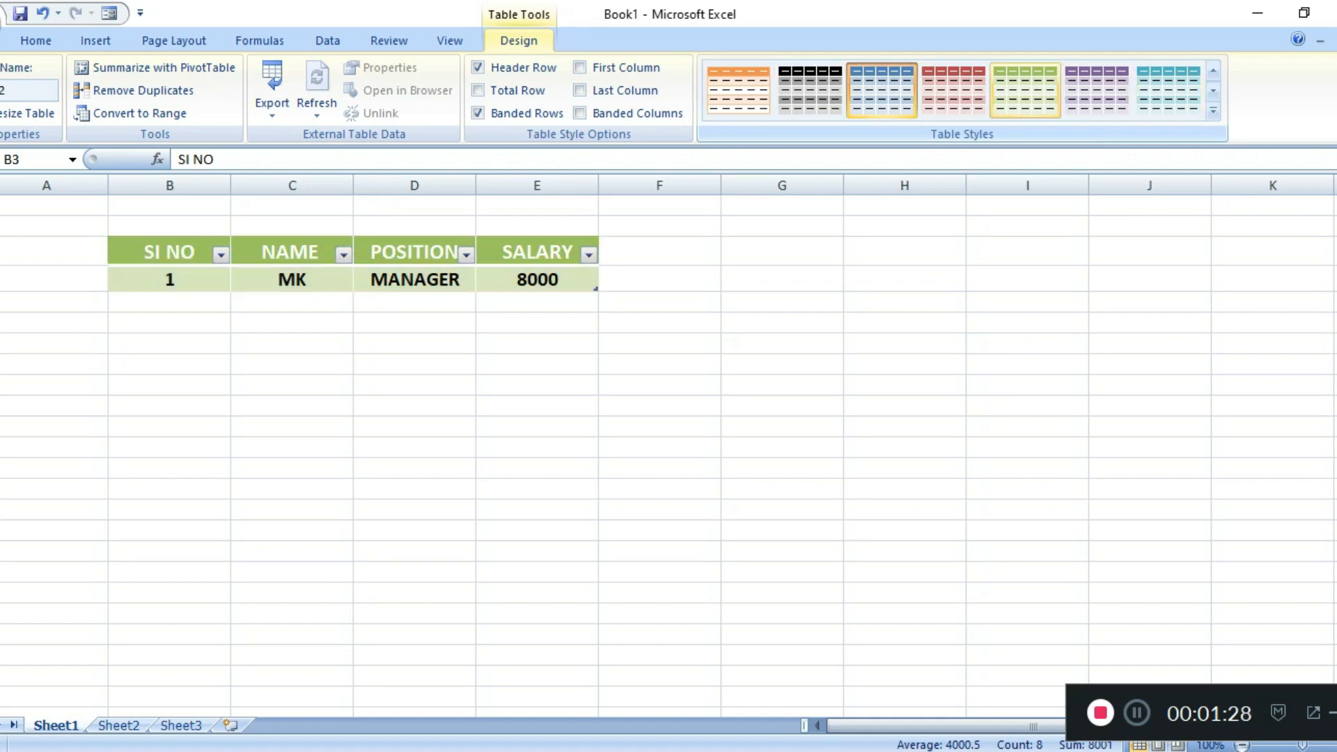
pyautogui.click(738, 90)
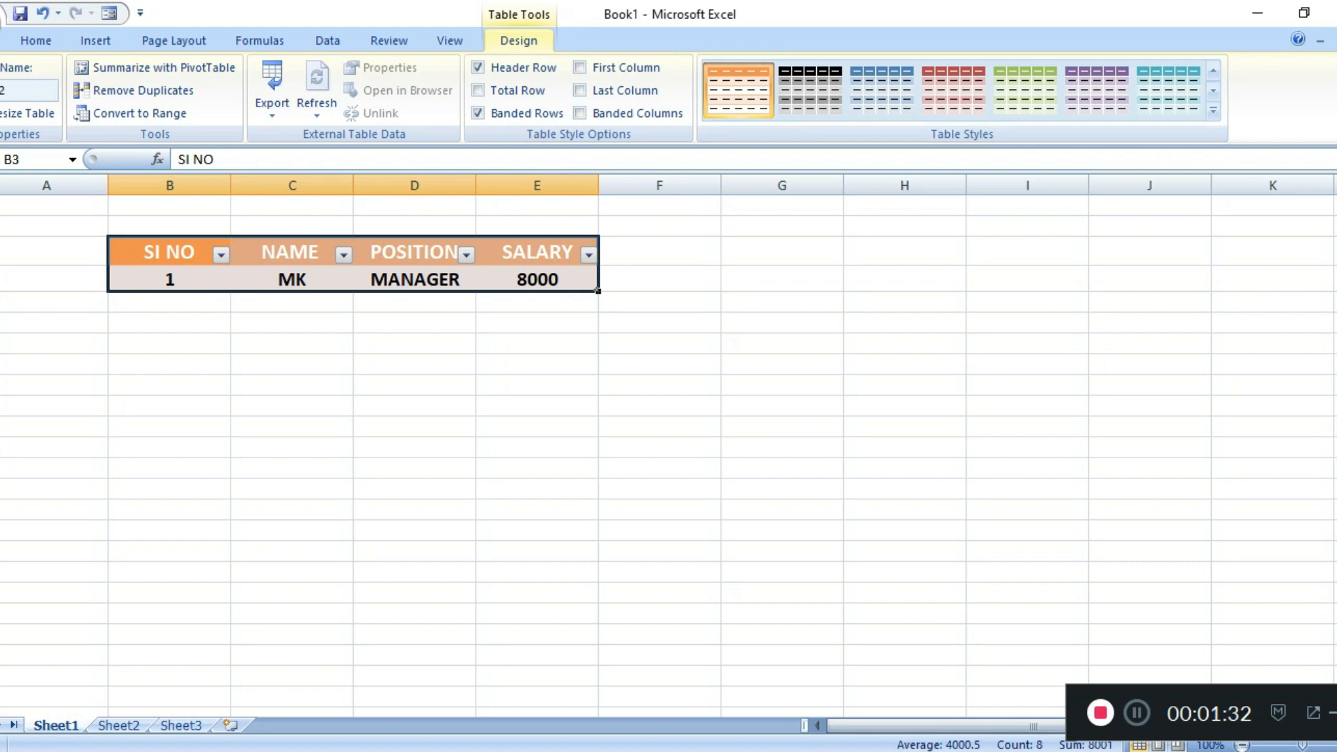
pyautogui.click(660, 278)
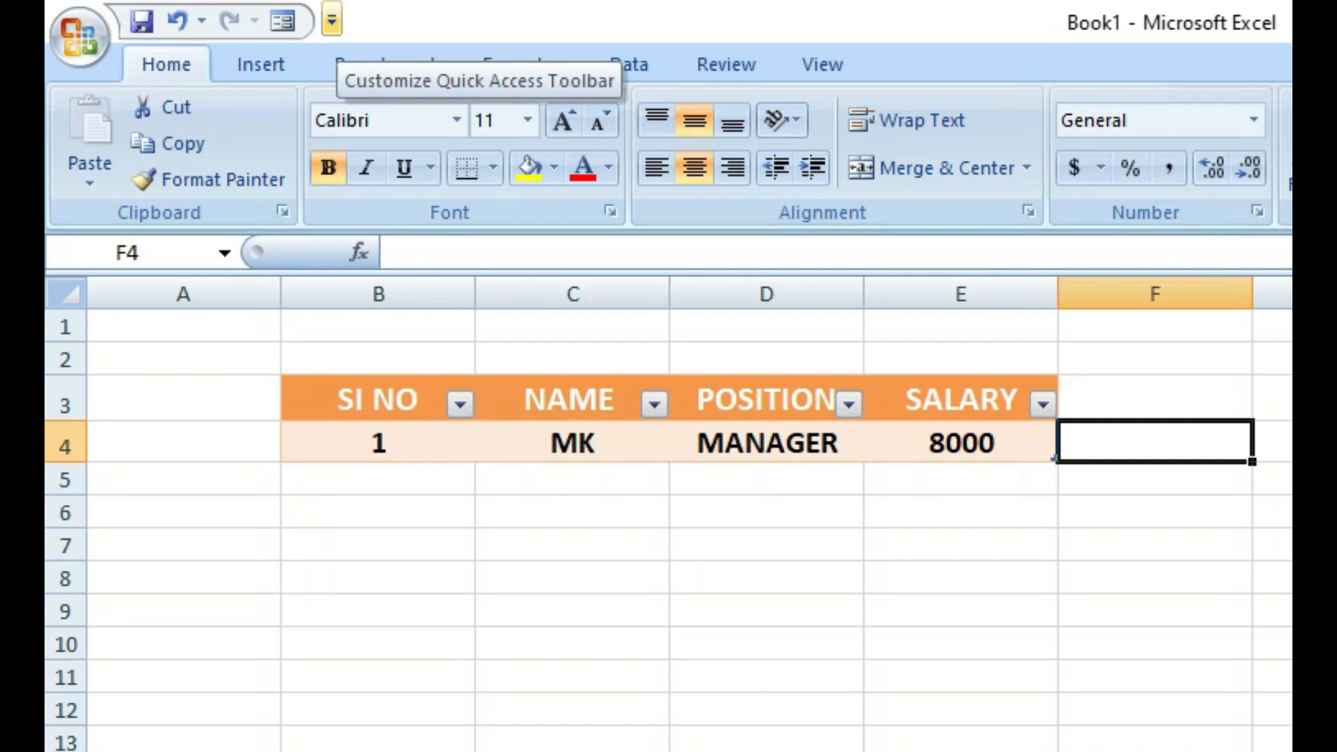
# Step: Open the Quick Access Toolbar customization options and list the Commands Not in the Ribbon
pyautogui.click(331, 21)
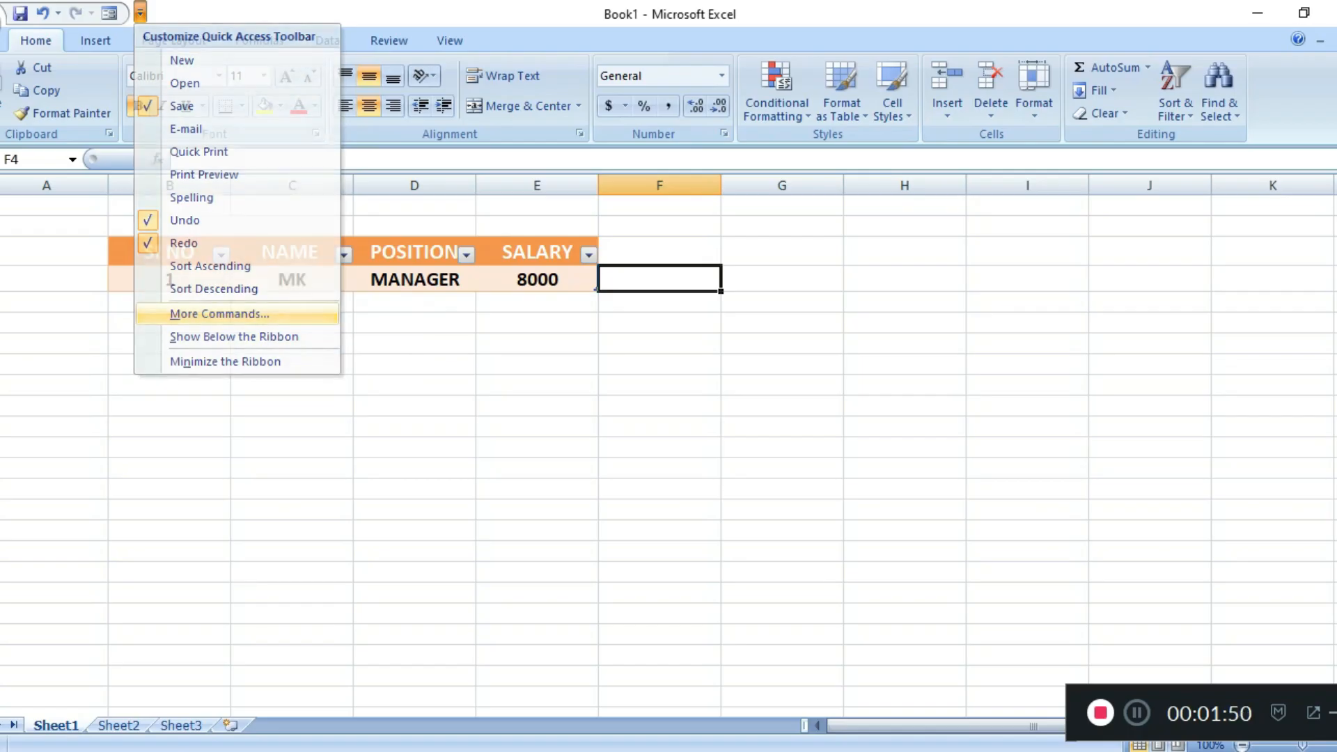
pyautogui.click(457, 497)
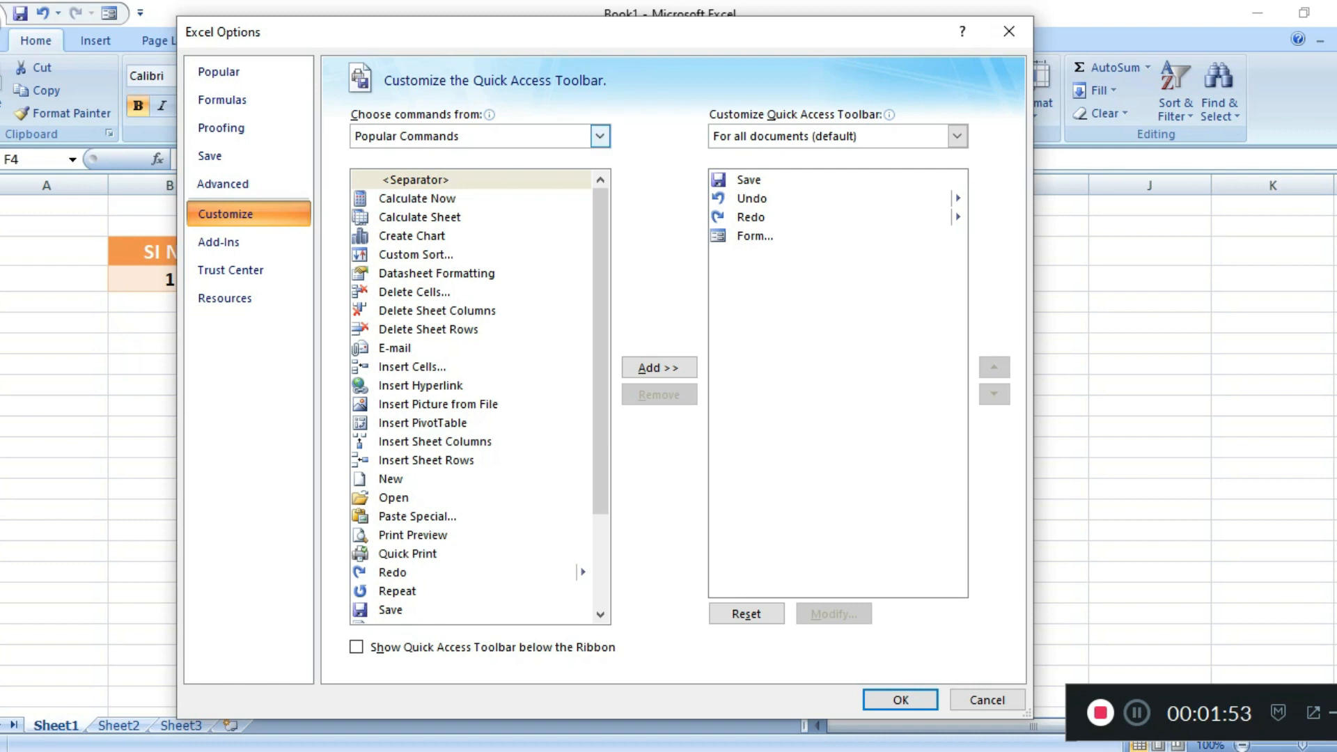
pyautogui.click(600, 136)
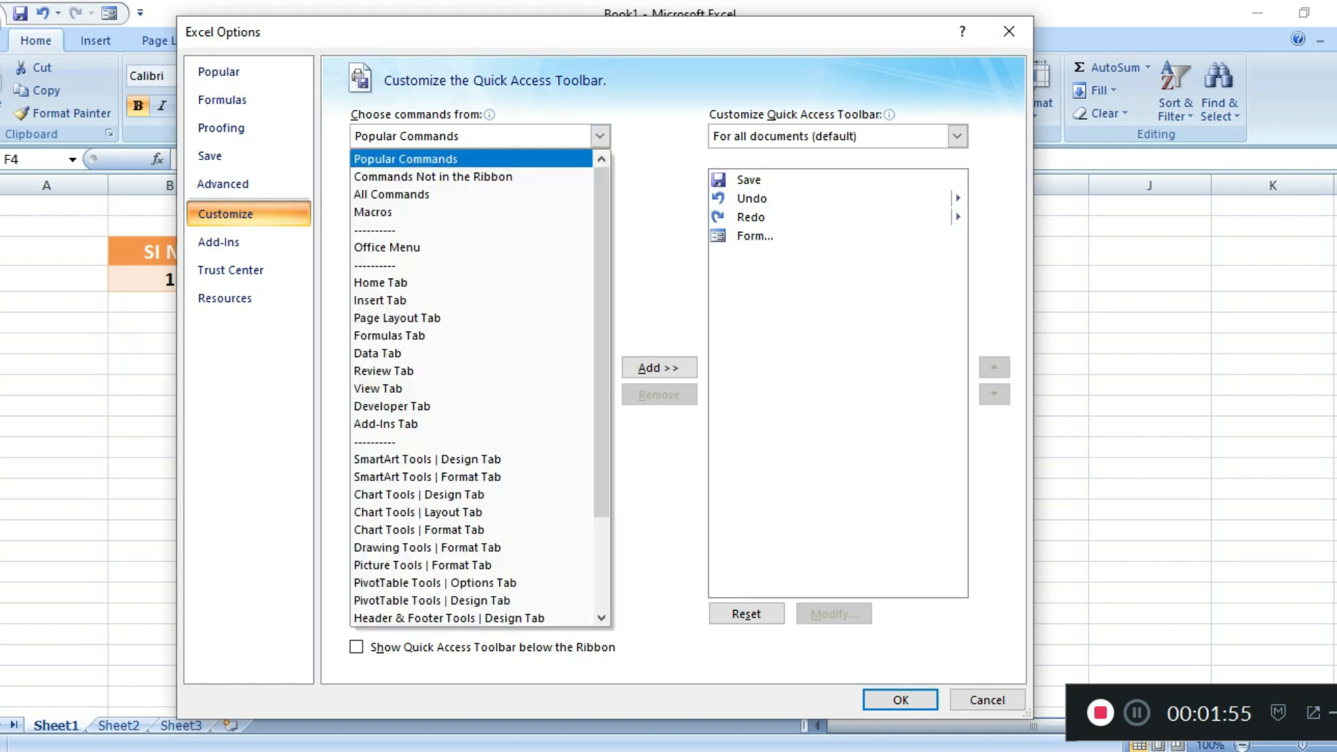
pyautogui.click(599, 135)
pyautogui.click(599, 136)
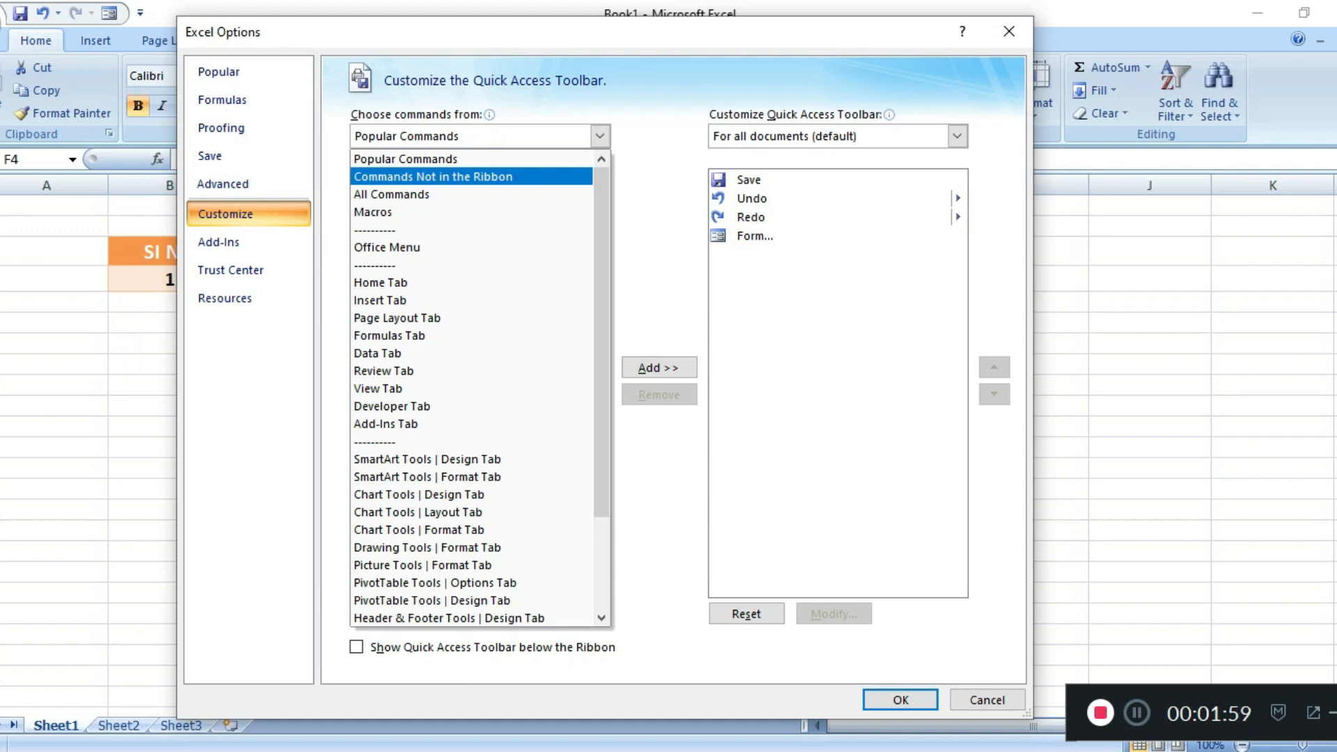
pyautogui.click(480, 178)
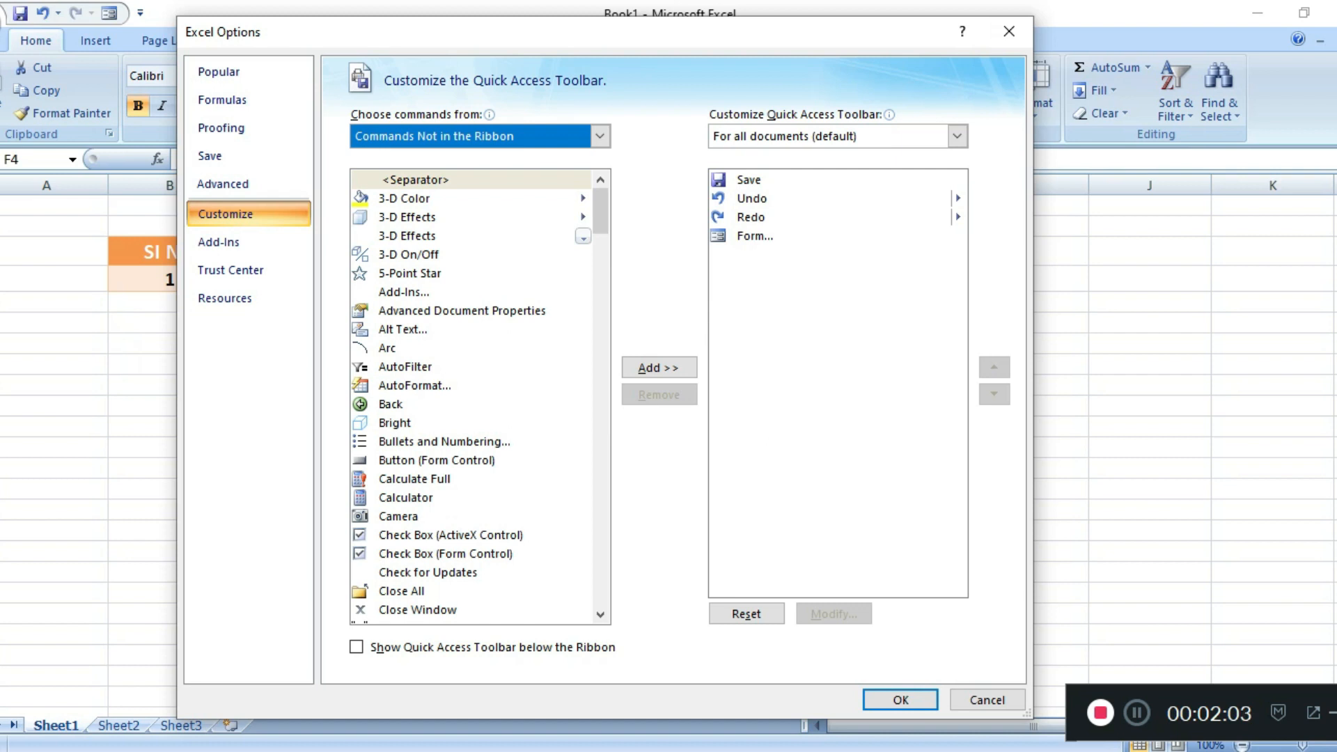
# Step: Try to add the Form command to the Quick Access Toolbar and accept the options
pyautogui.scroll(-15, 481, 397)
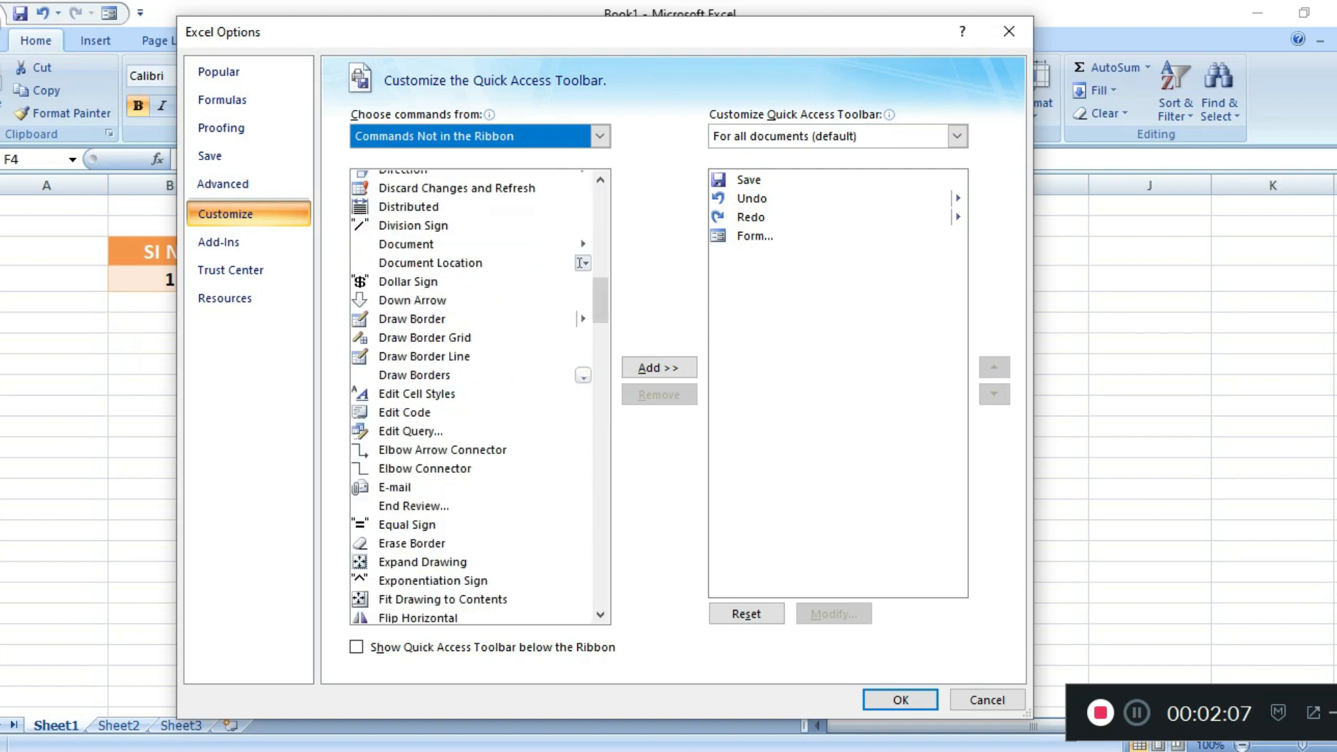
pyautogui.click(470, 319)
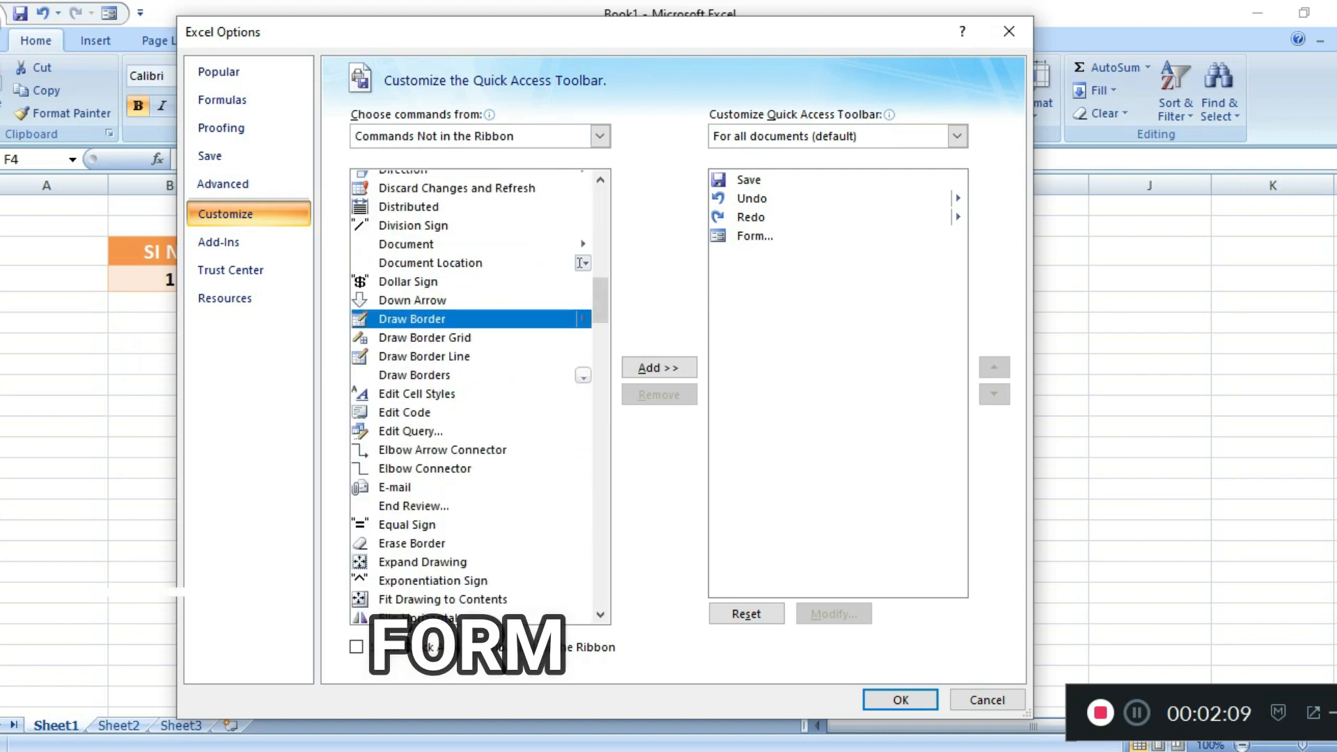
pyautogui.write('form')
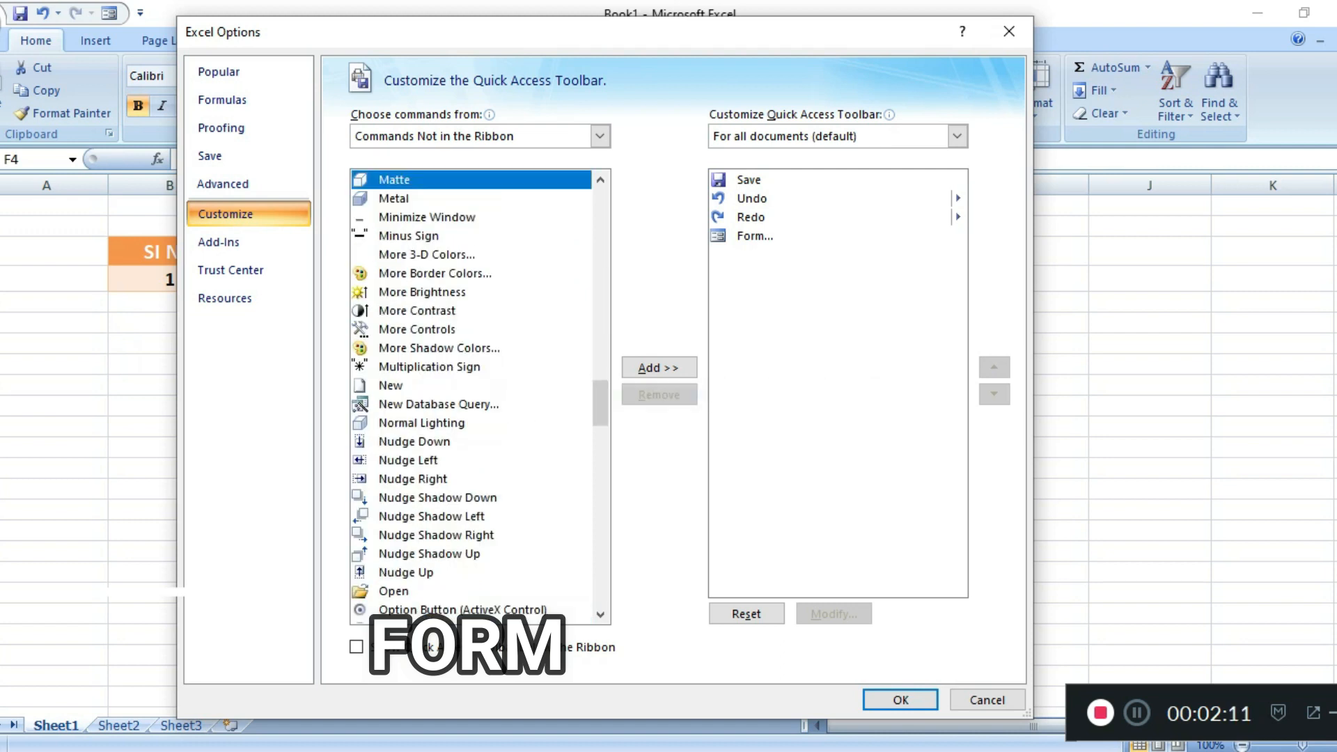
pyautogui.write('f')
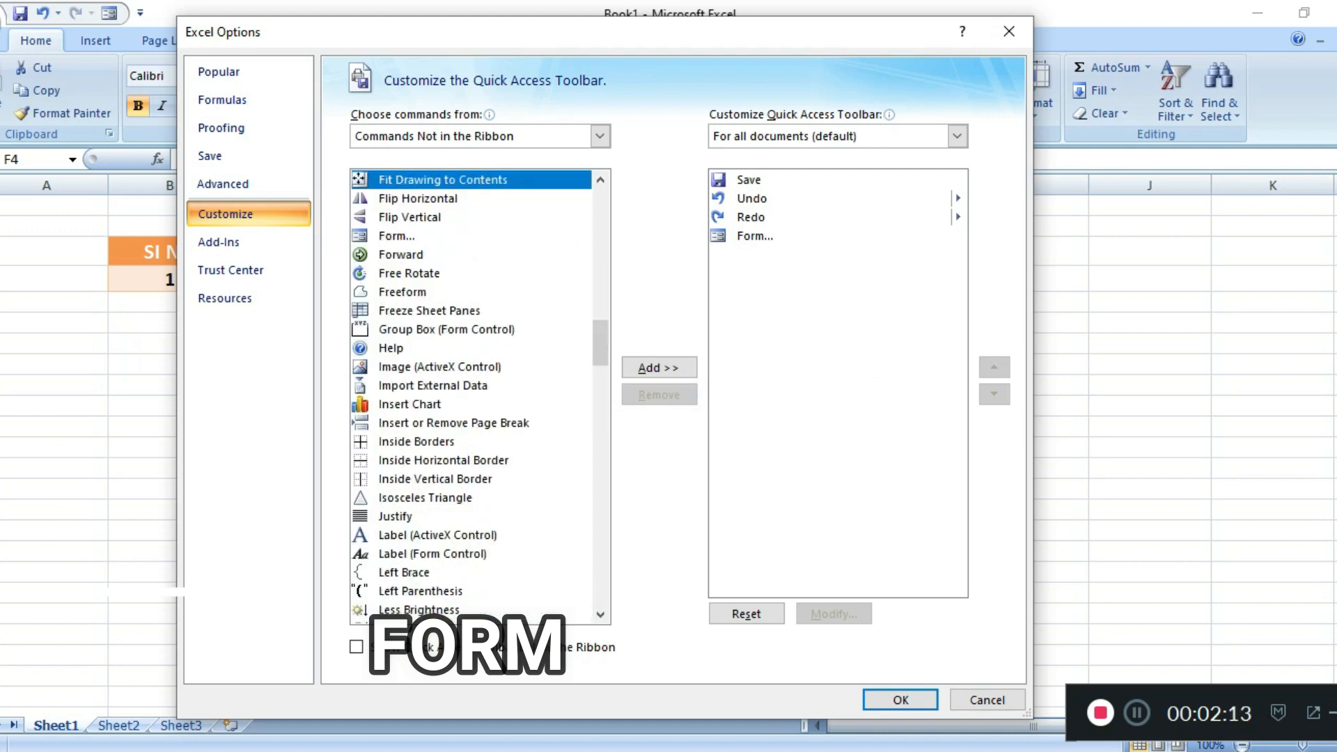
pyautogui.press('Down')
pyautogui.press('Down')
pyautogui.press('Down')
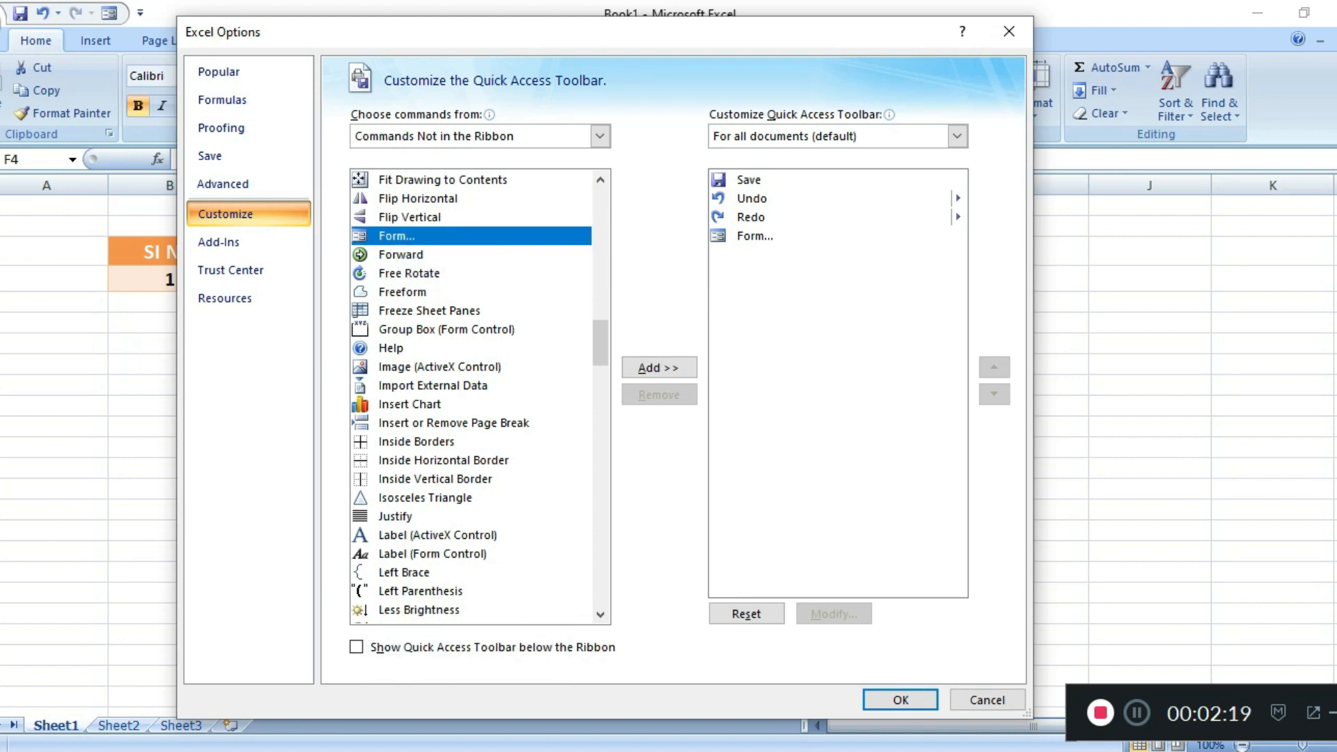
pyautogui.hotkey('alt', 'a')
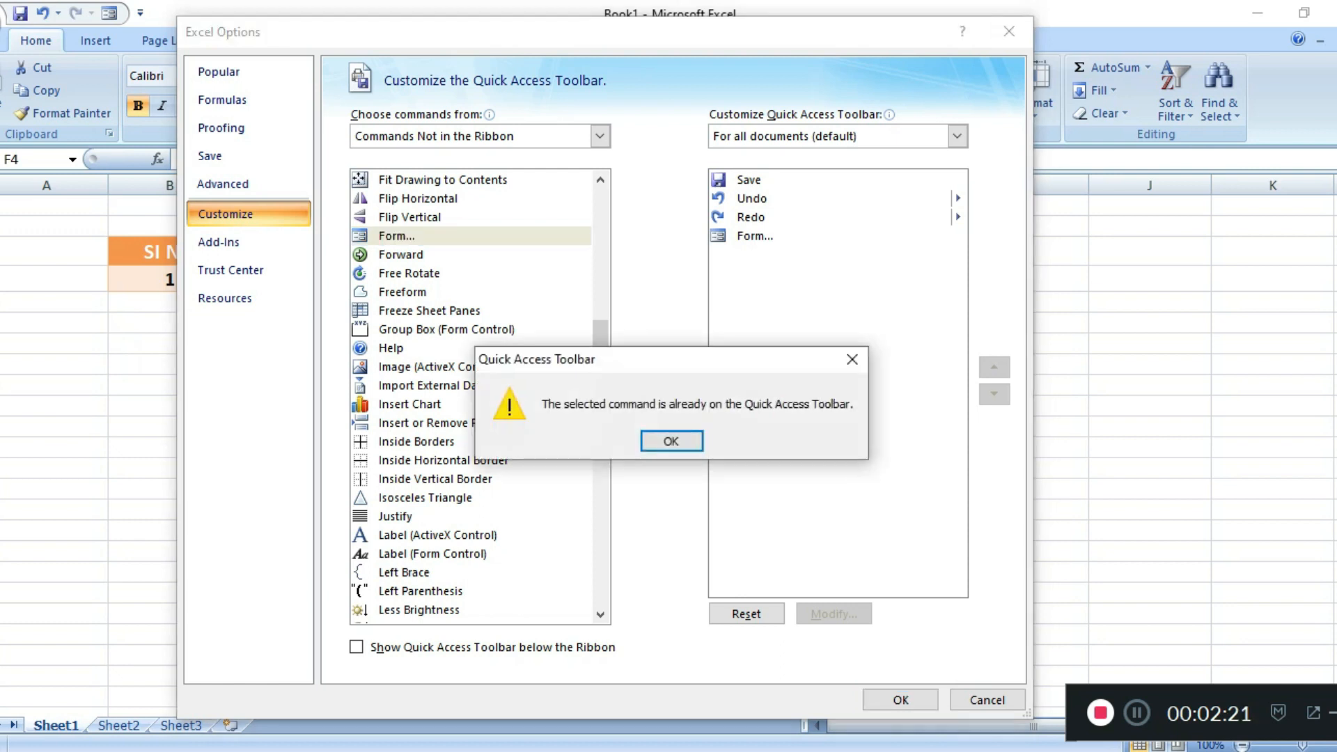
pyautogui.press('Return')
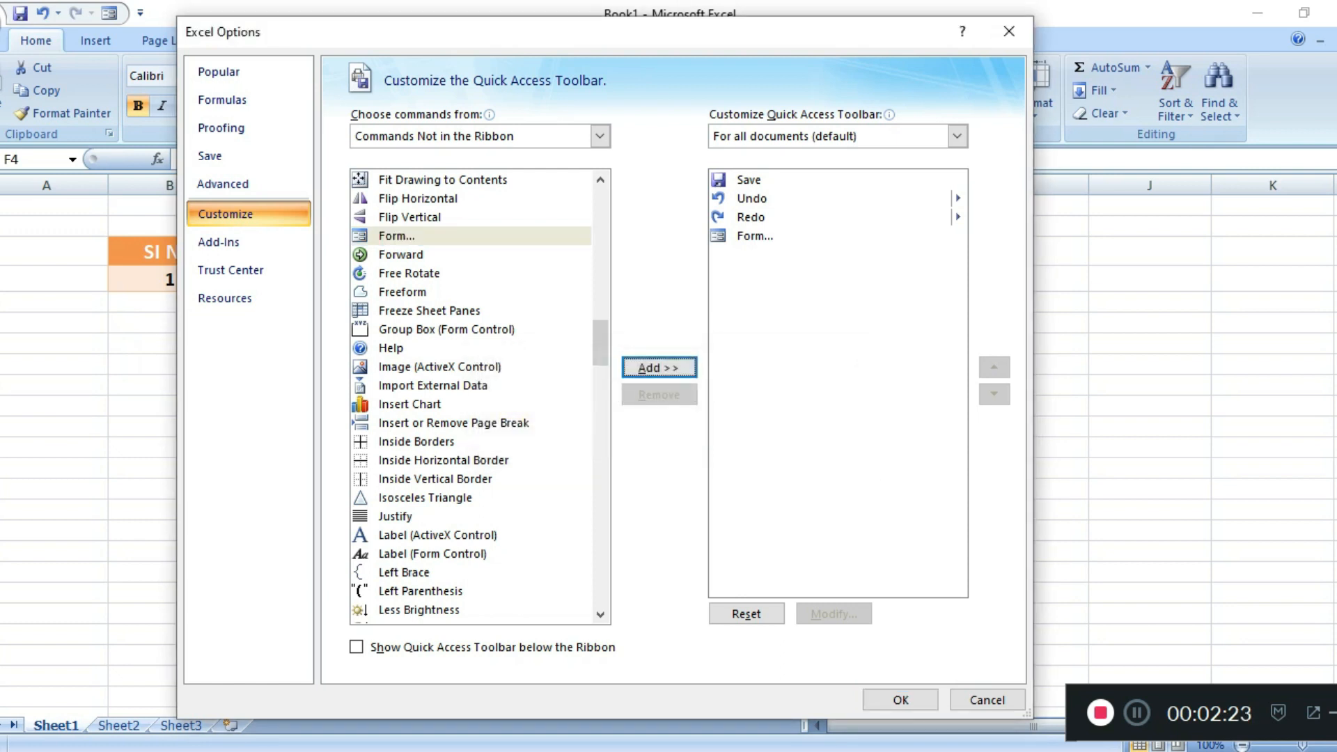
pyautogui.click(755, 236)
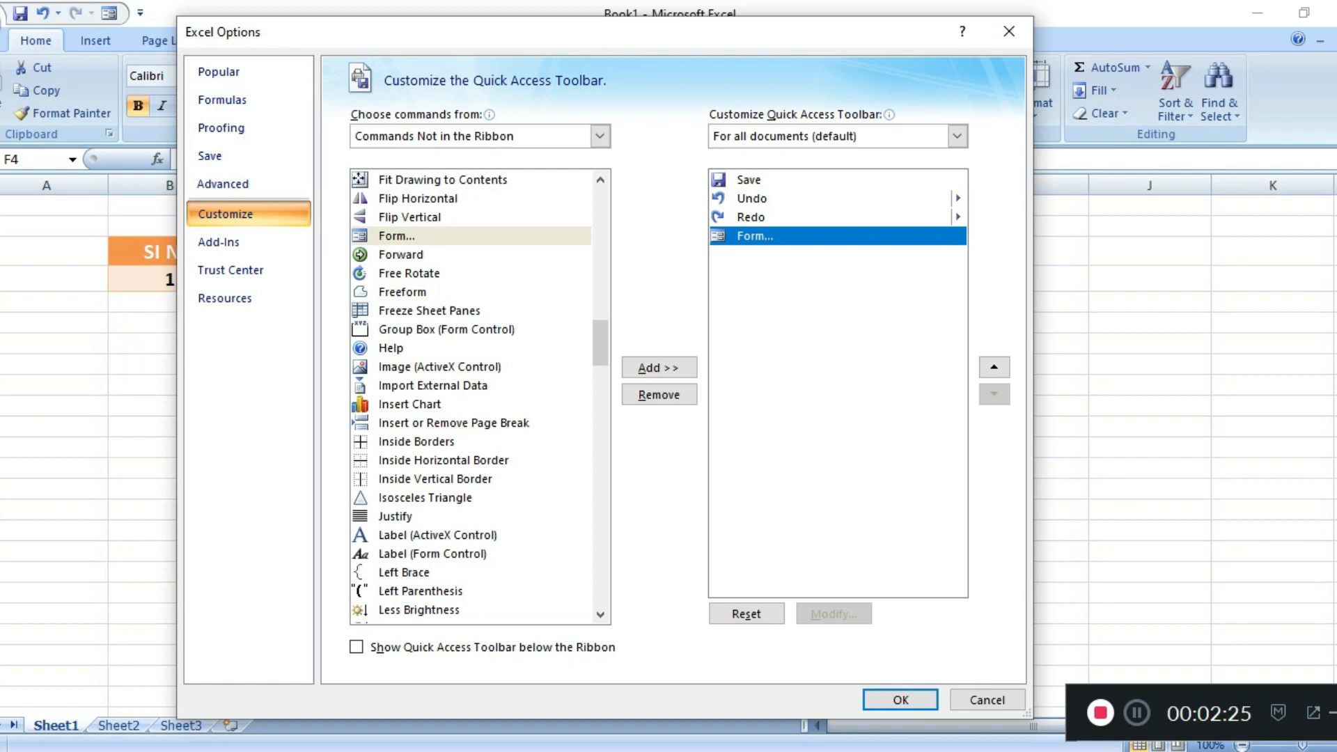
pyautogui.click(900, 700)
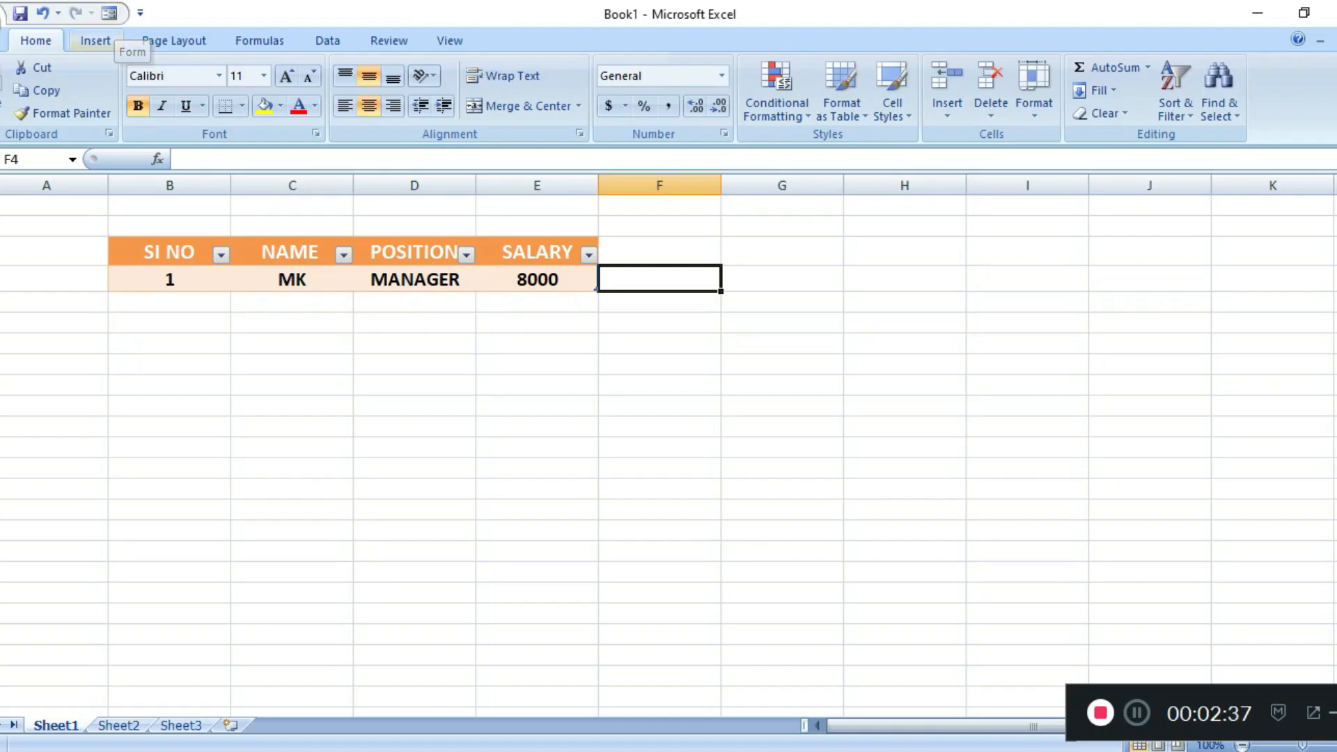
pyautogui.click(169, 279)
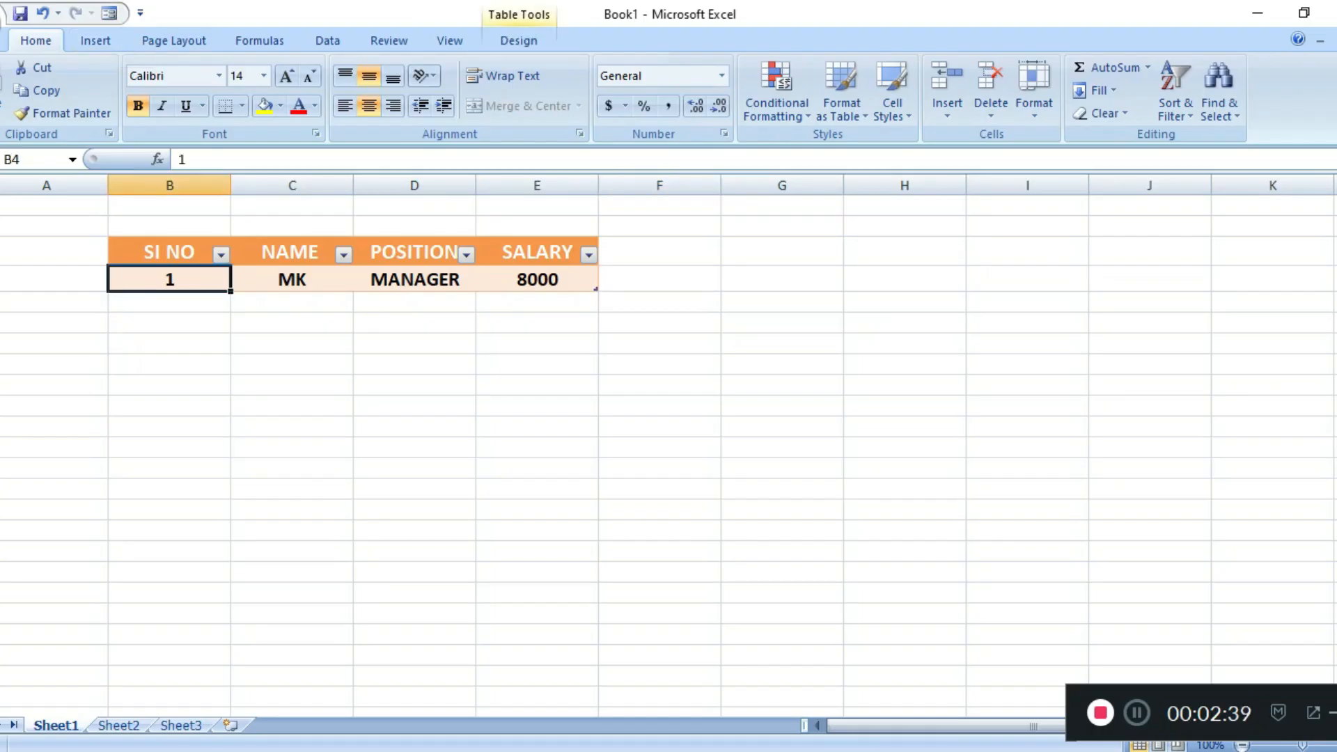
pyautogui.click(292, 279)
pyautogui.click(169, 279)
pyautogui.click(169, 303)
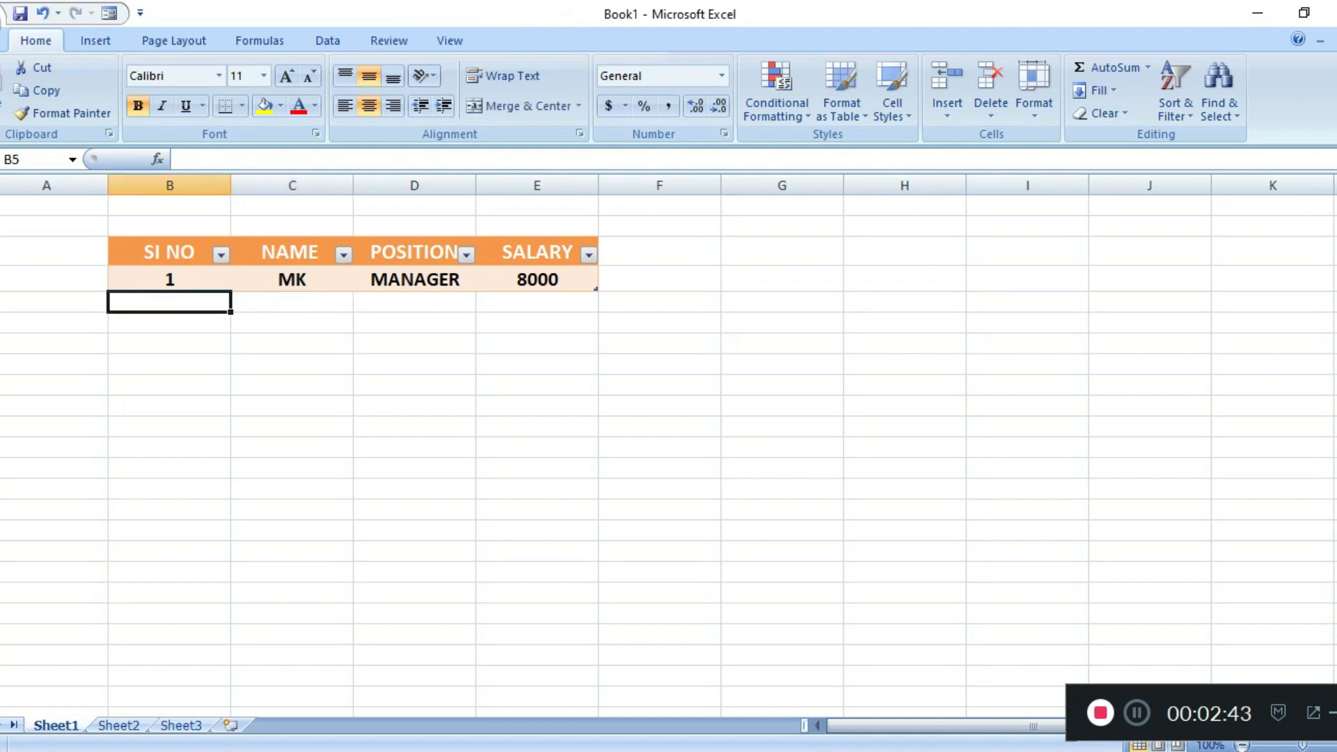
# Step: Add a record to the table through the data form with SI NO 2, the employee's name, position HR and salary 12000
pyautogui.click(169, 279)
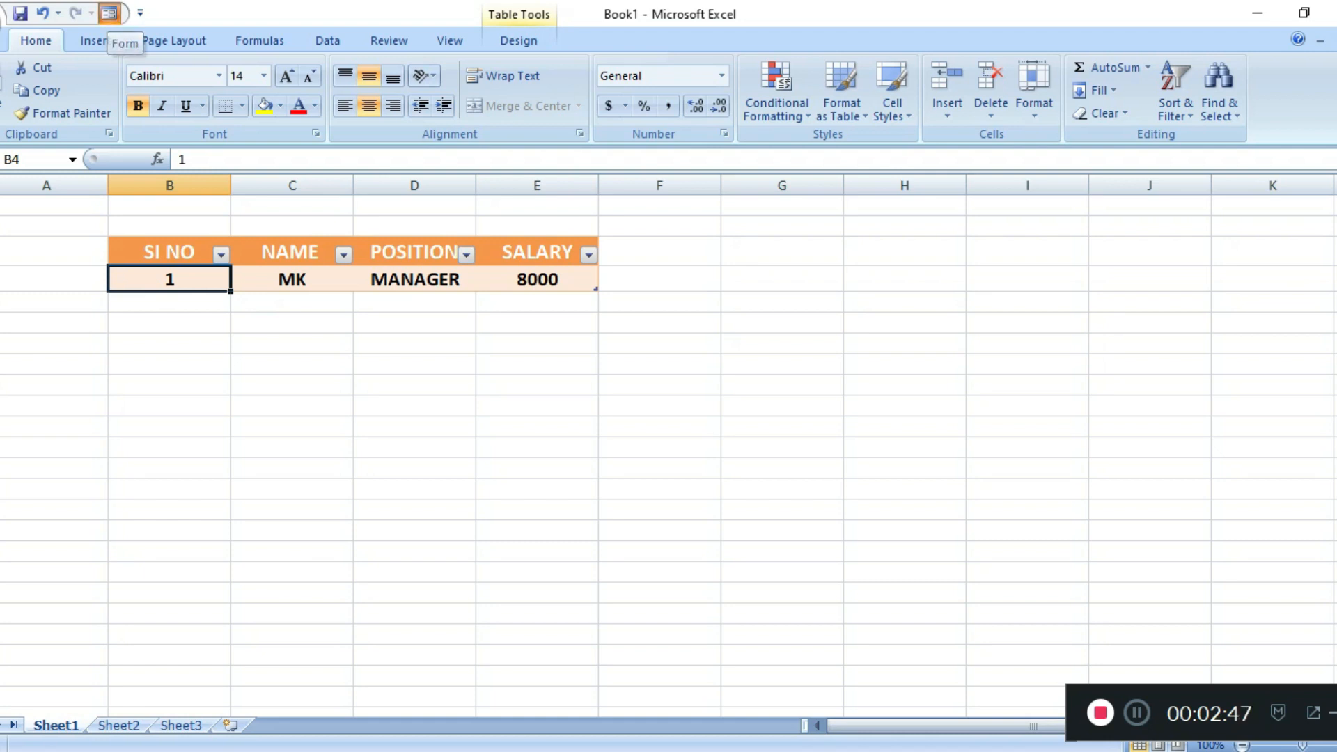
pyautogui.click(108, 13)
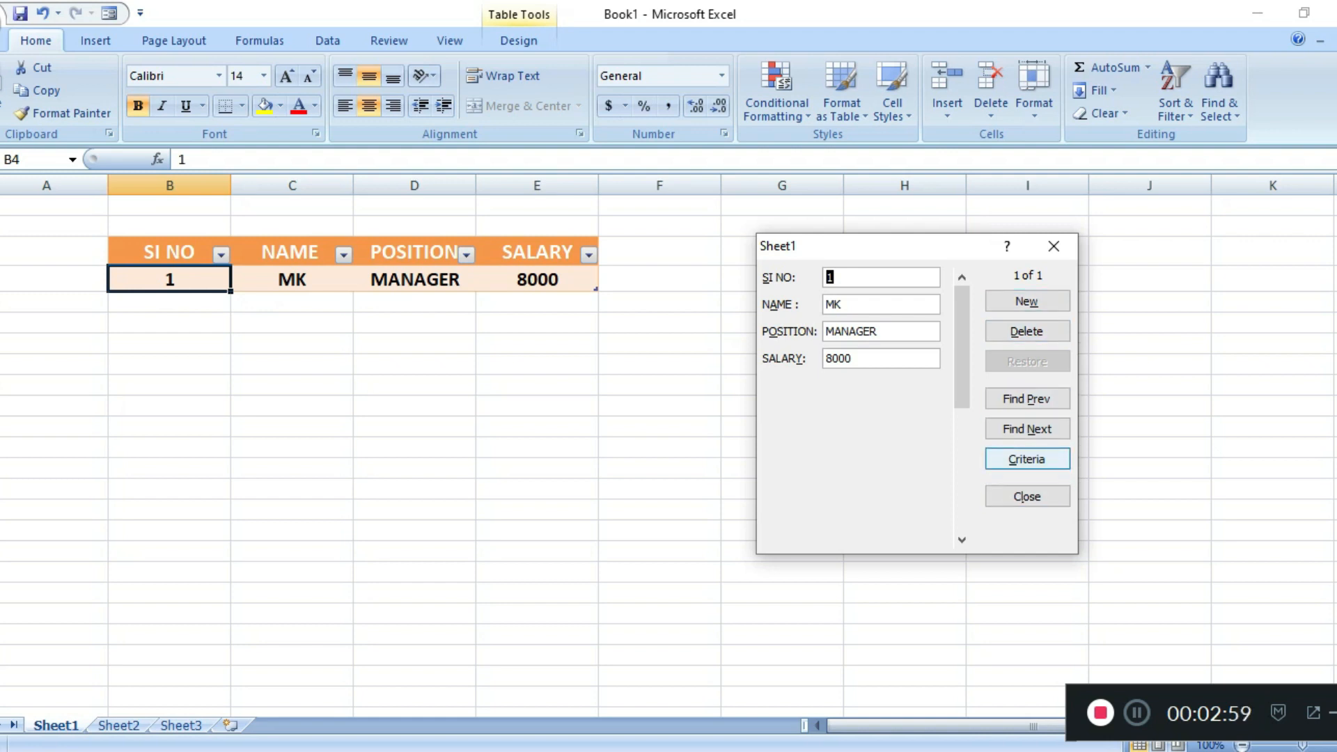
pyautogui.click(1026, 301)
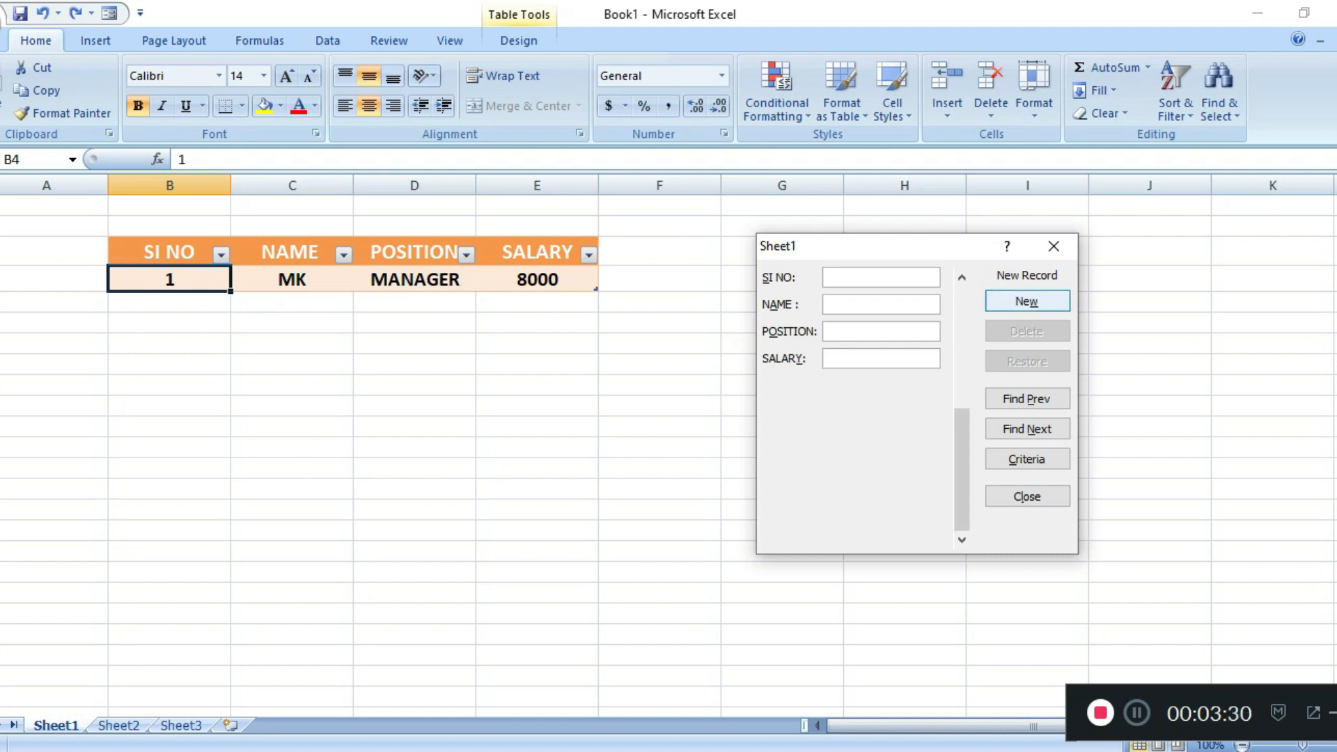
pyautogui.write('2')
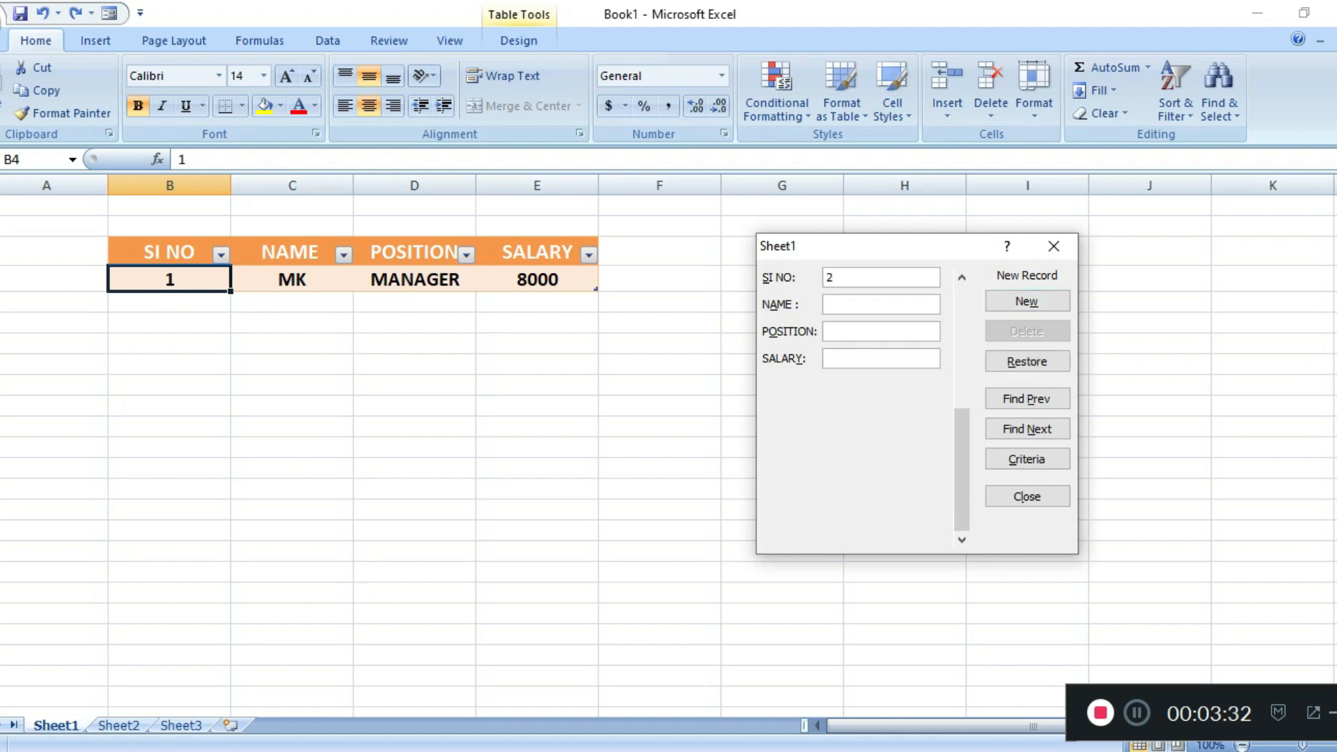
pyautogui.write('KUMAR')
pyautogui.write('HR')
pyautogui.write('12000')
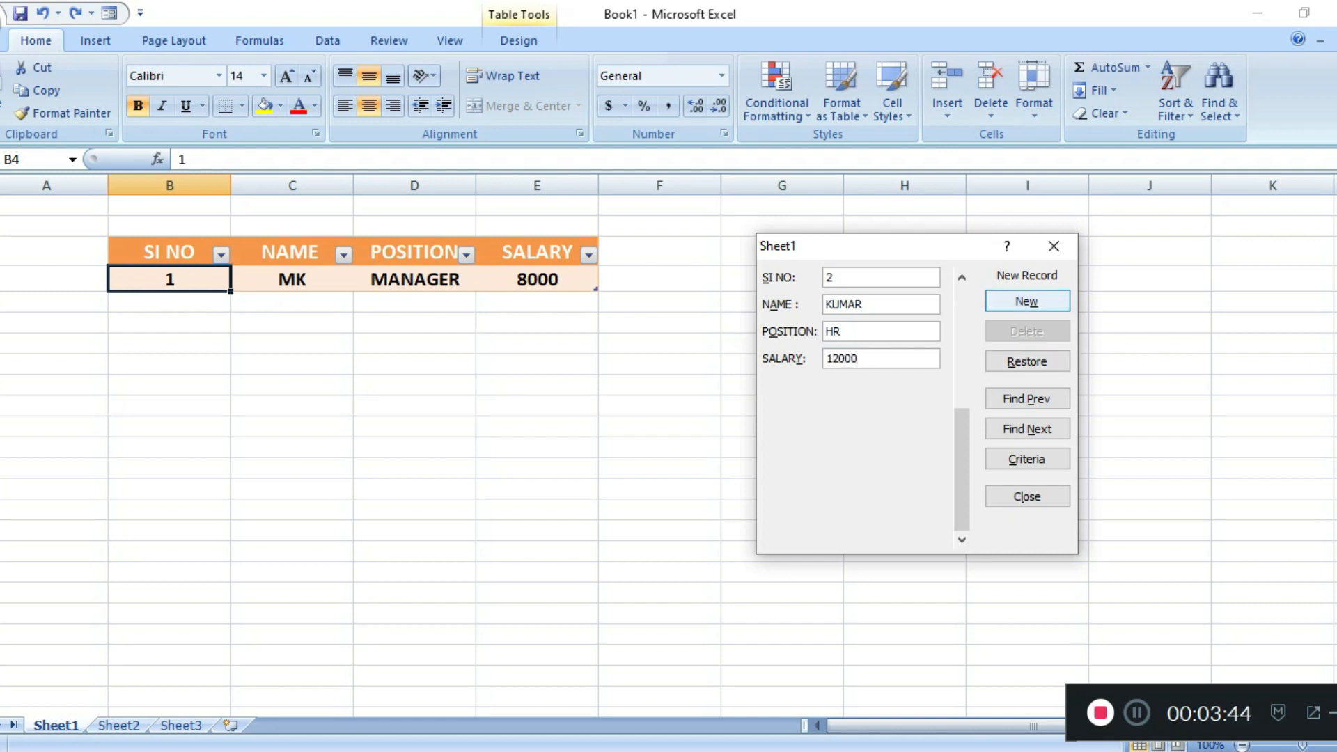
pyautogui.click(1027, 301)
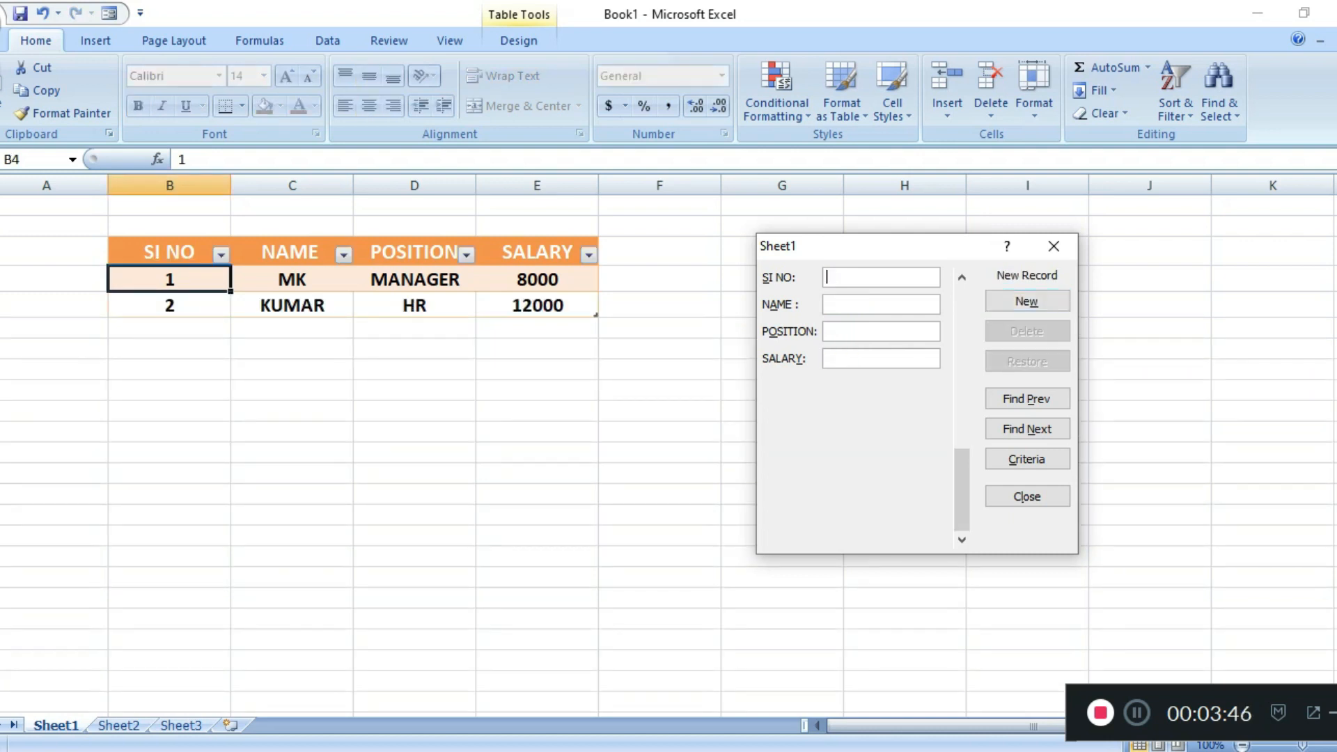
# Step: Add another record in the data form with SI NO 3, the employee's name, position ASS MANAGE and salary 20000
pyautogui.write('3')
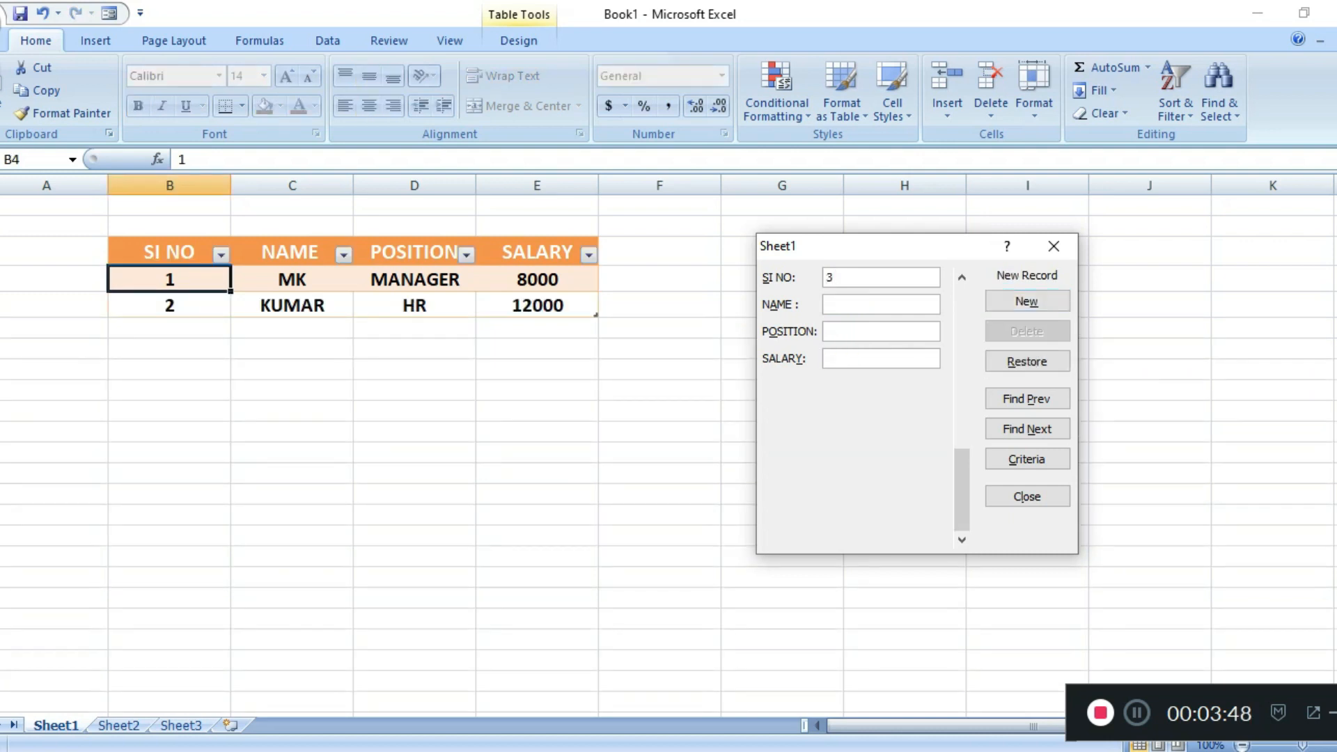
pyautogui.press('Tab')
pyautogui.write('UTHU')
pyautogui.press('Tab')
pyautogui.write('ASS MANAGE')
pyautogui.press('Tab')
pyautogui.write('20000')
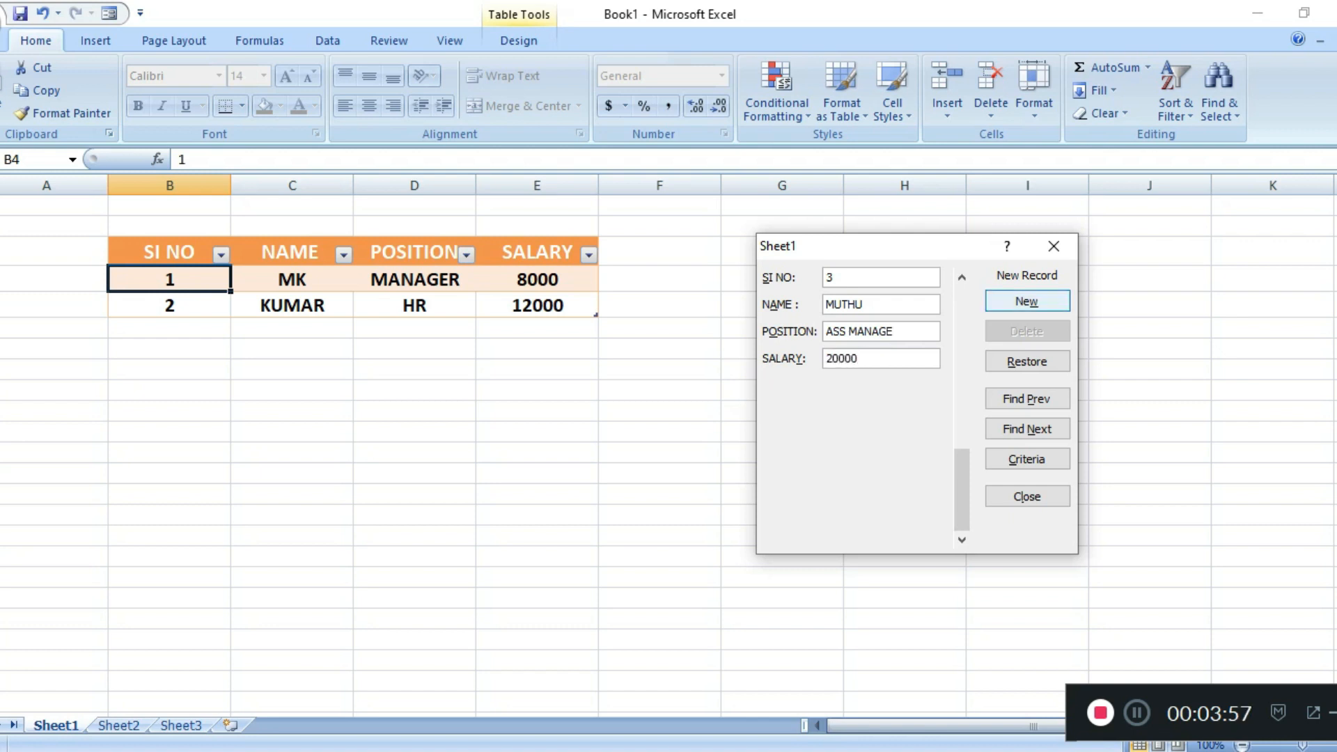
pyautogui.press('Return')
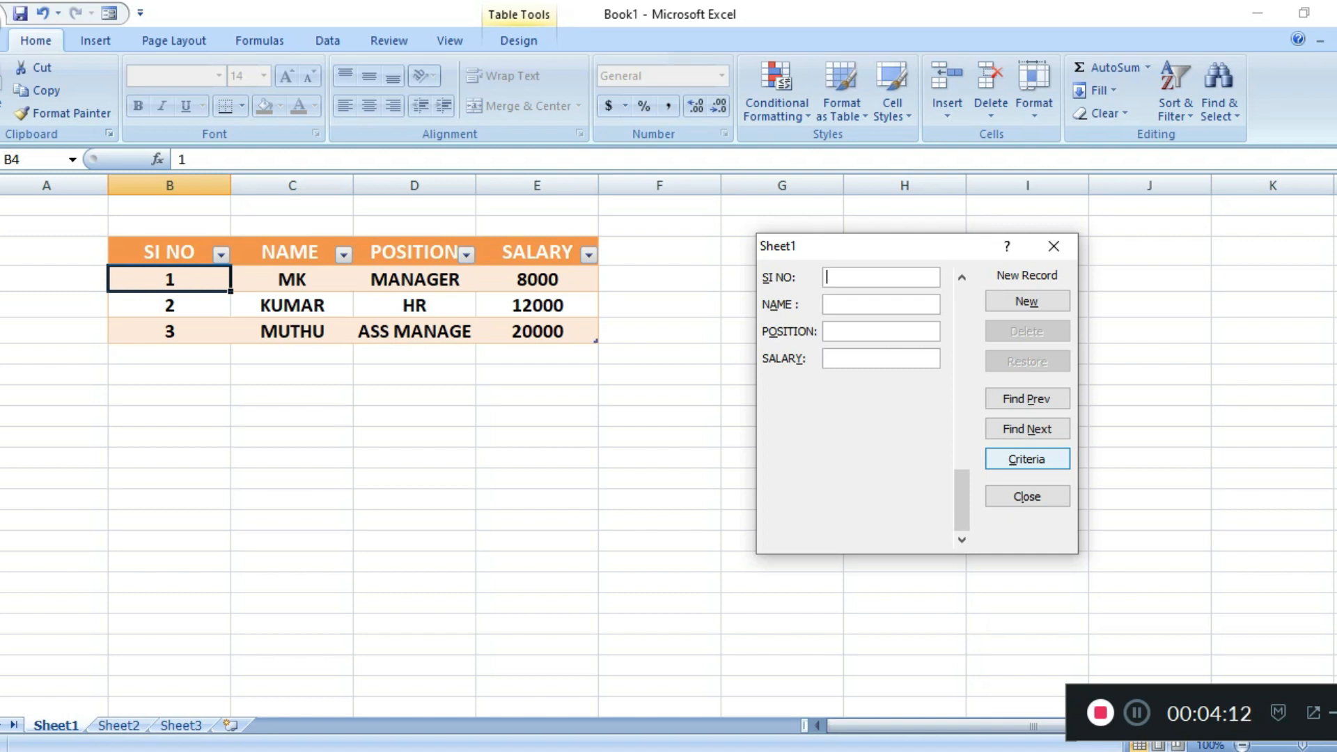
# Step: Browse through the table's records in the data form, from the first record to the blank new record
pyautogui.hotkey('alt', 'c')
pyautogui.hotkey('alt', 'f')
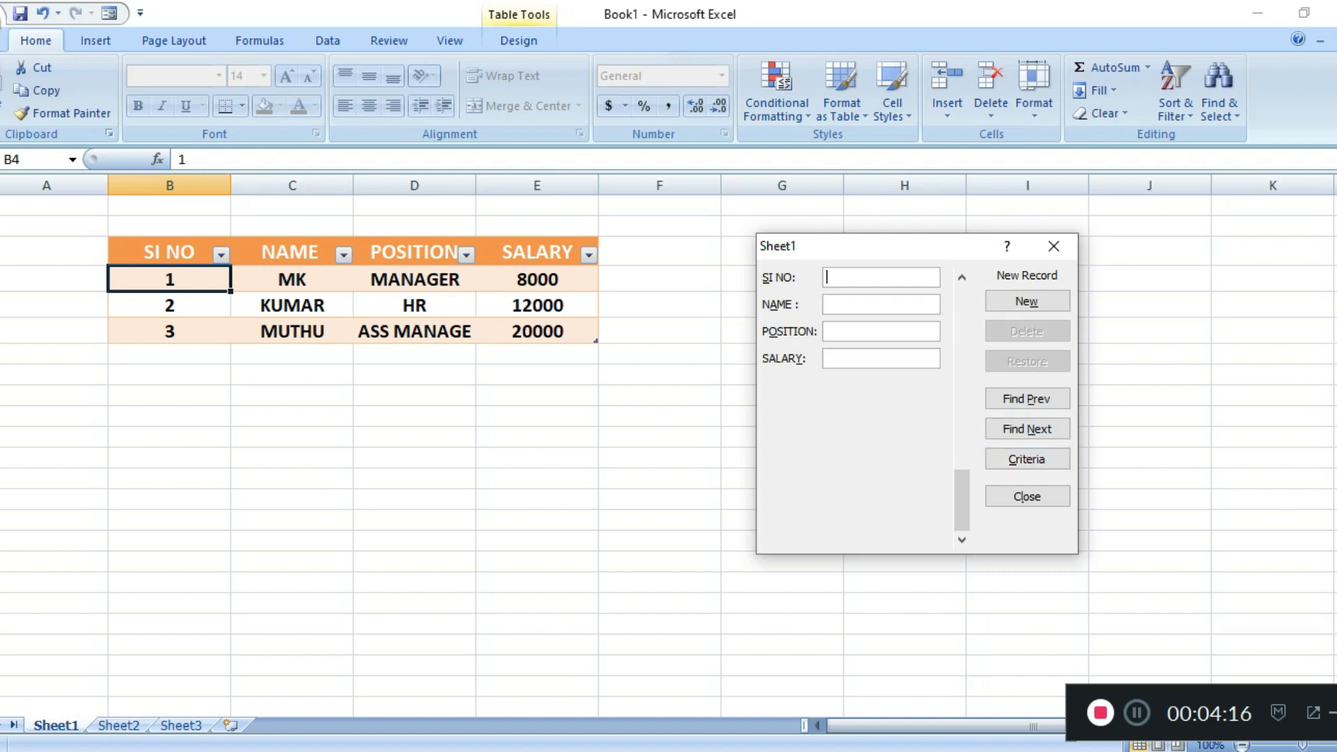
pyautogui.moveTo(962, 500); pyautogui.dragTo(962, 314)
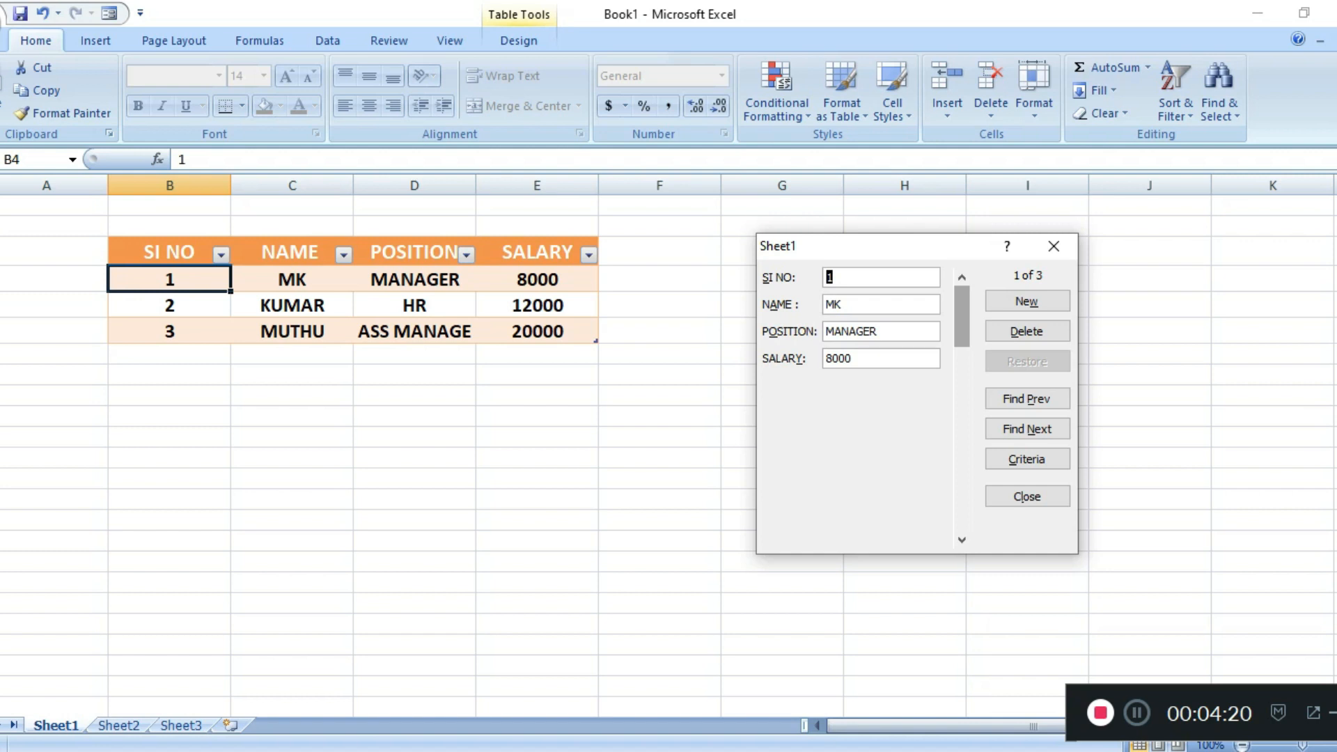
pyautogui.press('Down')
pyautogui.press('Down')
pyautogui.press('Up')
pyautogui.press('Up')
pyautogui.moveTo(962, 316); pyautogui.dragTo(961, 500)
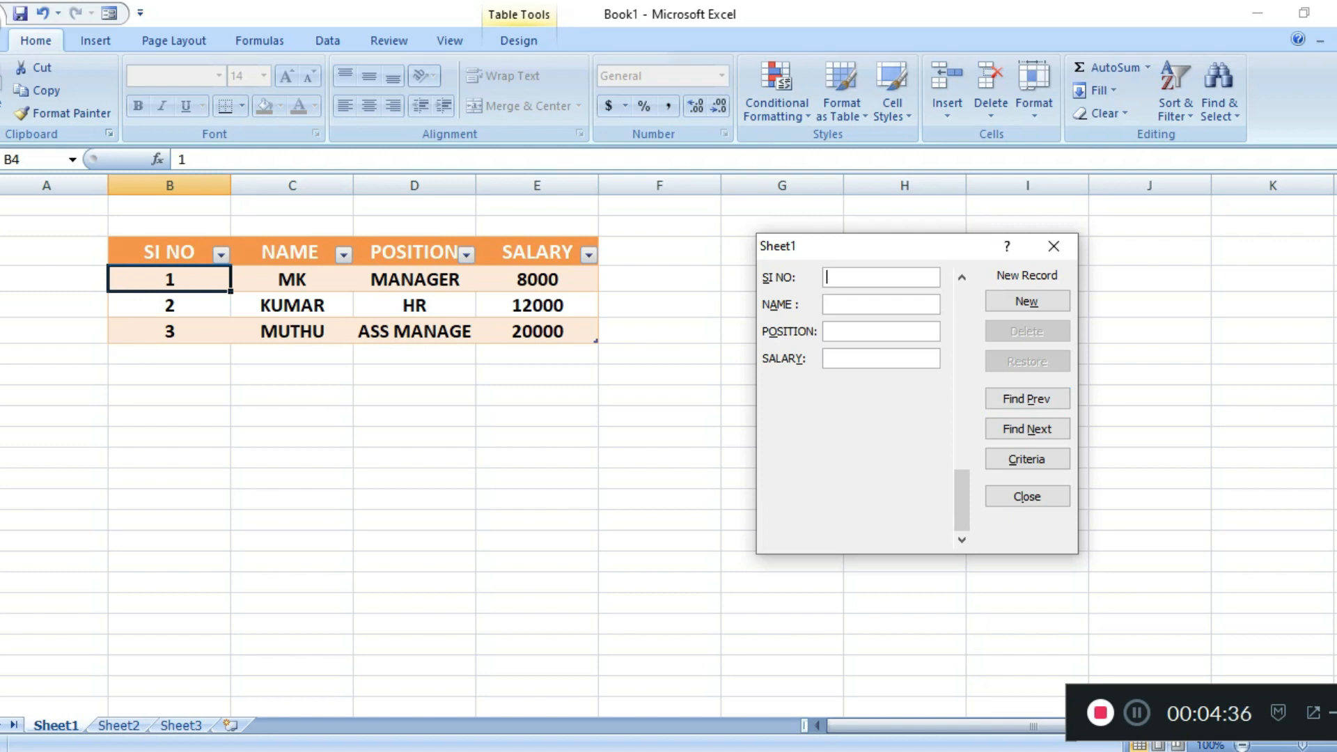
# Step: Go back to the first record, append KJKJ to its name entry, and close the data form
pyautogui.click(1027, 398)
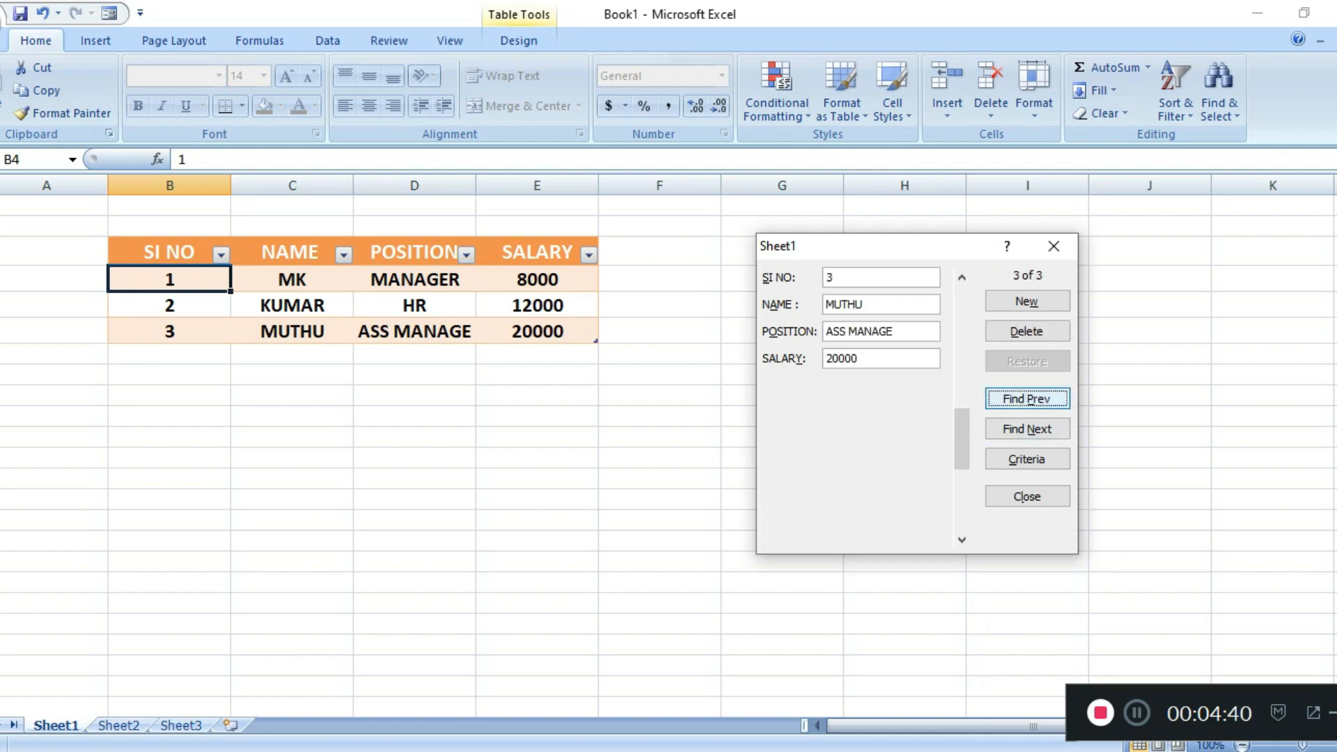
pyautogui.click(1026, 398)
pyautogui.click(1026, 399)
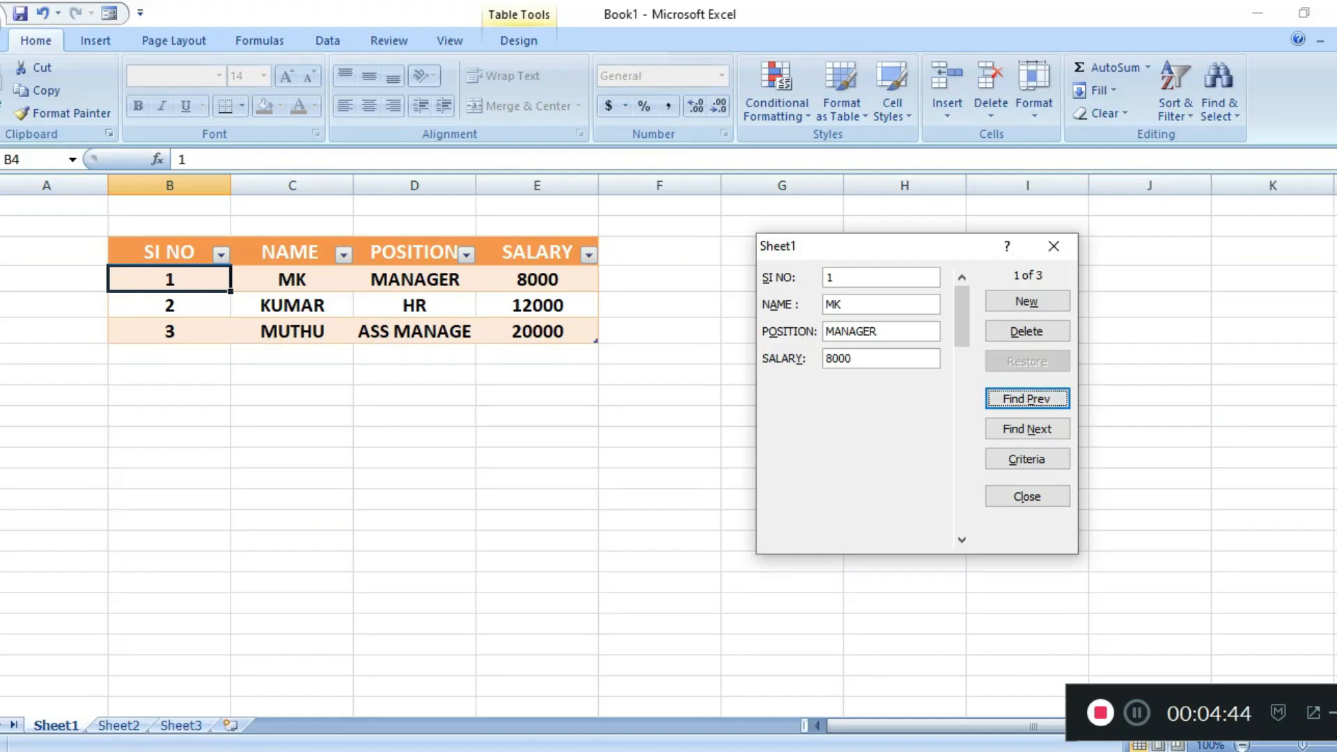
pyautogui.click(844, 304)
pyautogui.write('KJK')
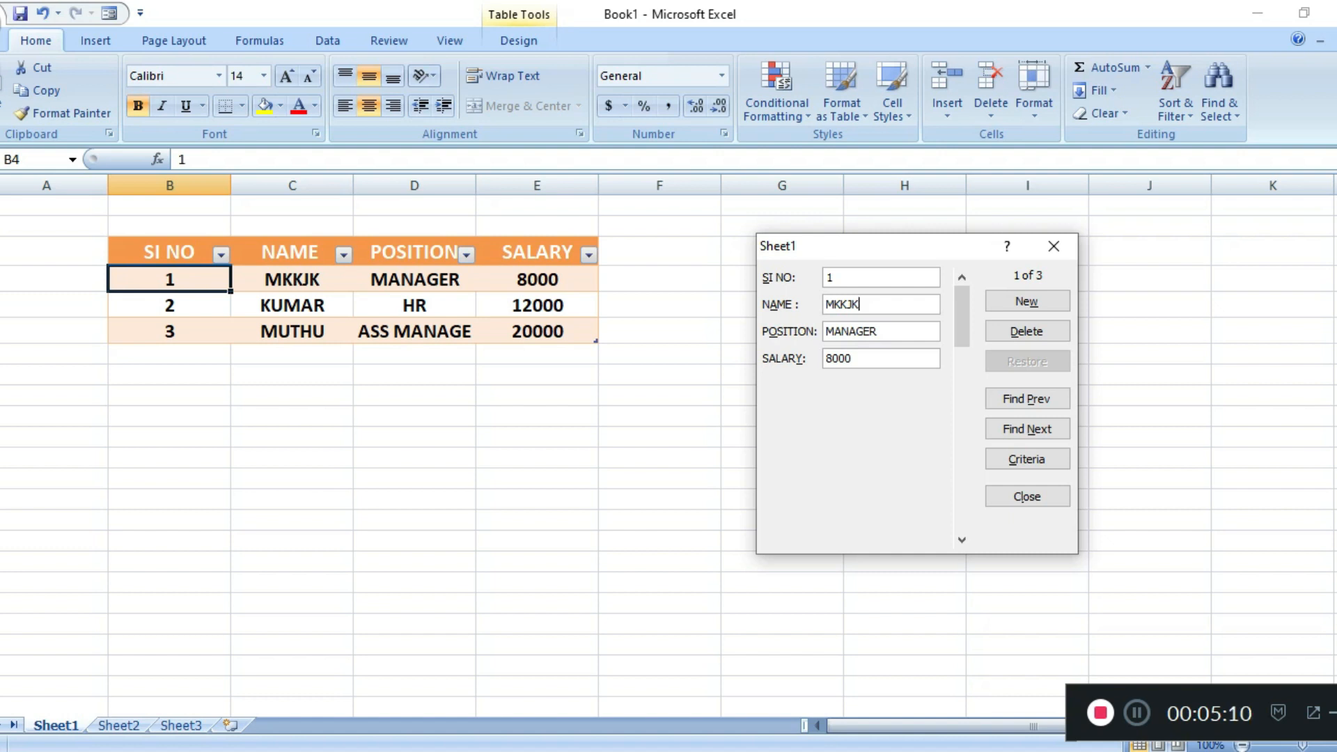
pyautogui.write('J')
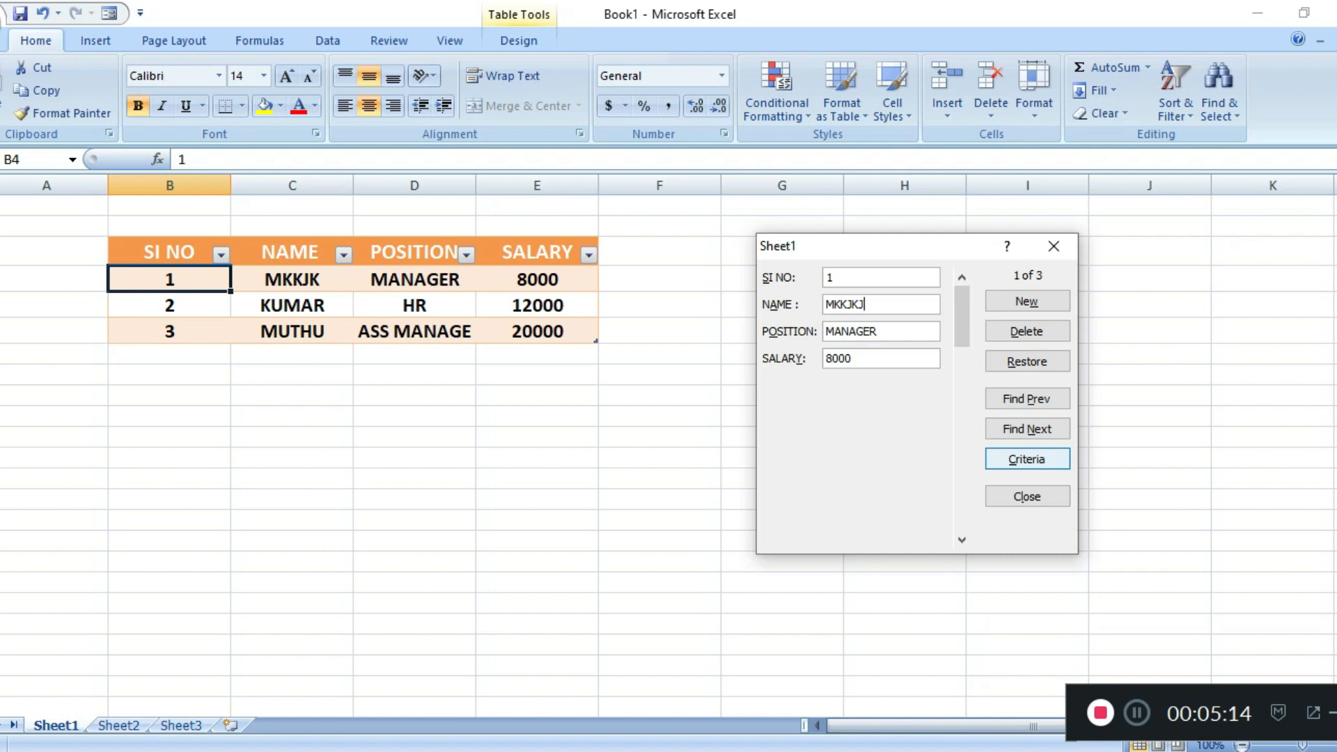
pyautogui.click(1028, 459)
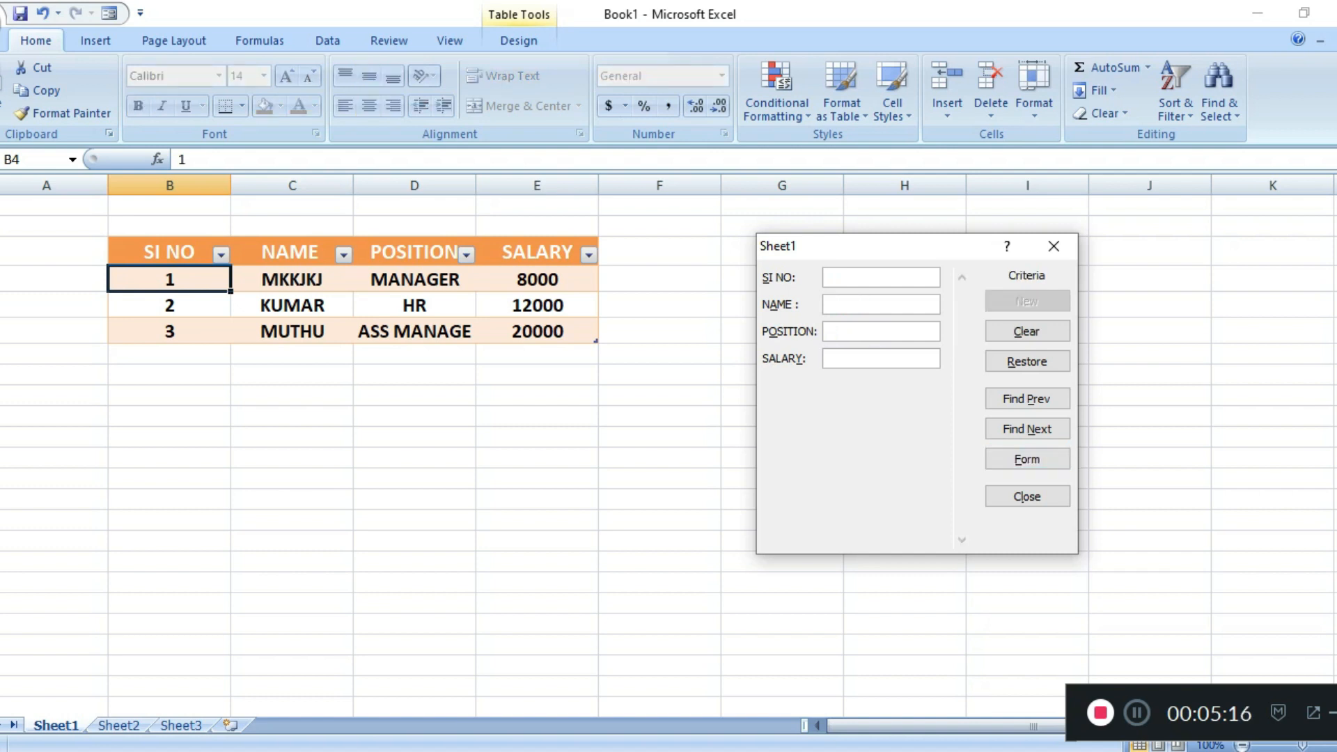
pyautogui.click(1053, 246)
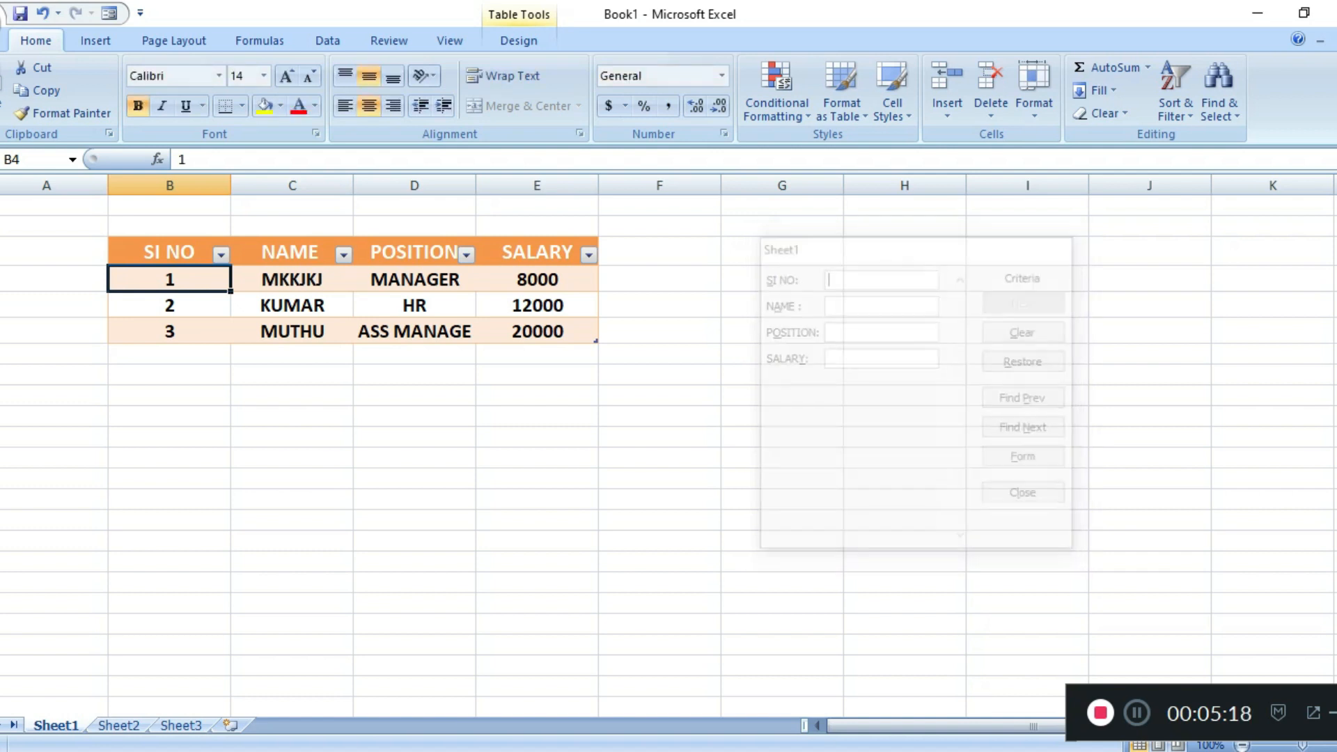